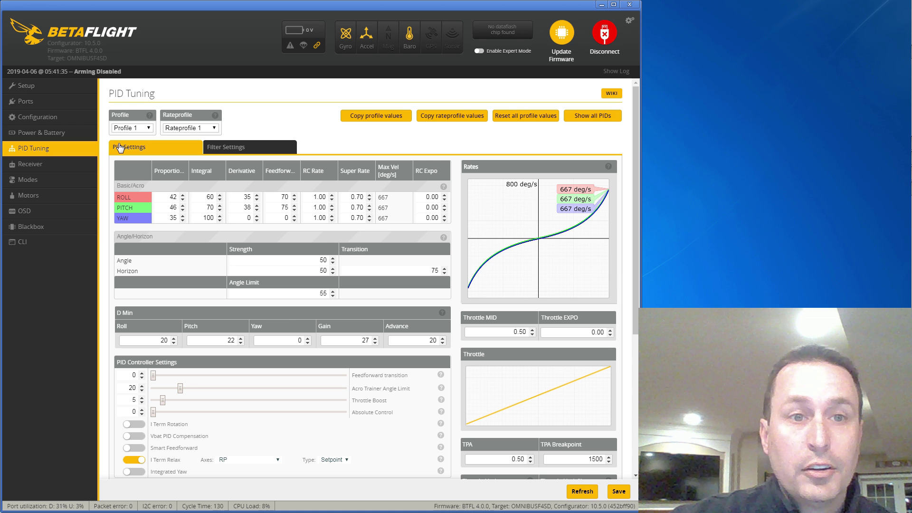
Check which PID profiles and rate profiles are available, keeping Profile 1 selected
{"action": "left_click", "coordinate": [136, 129]}
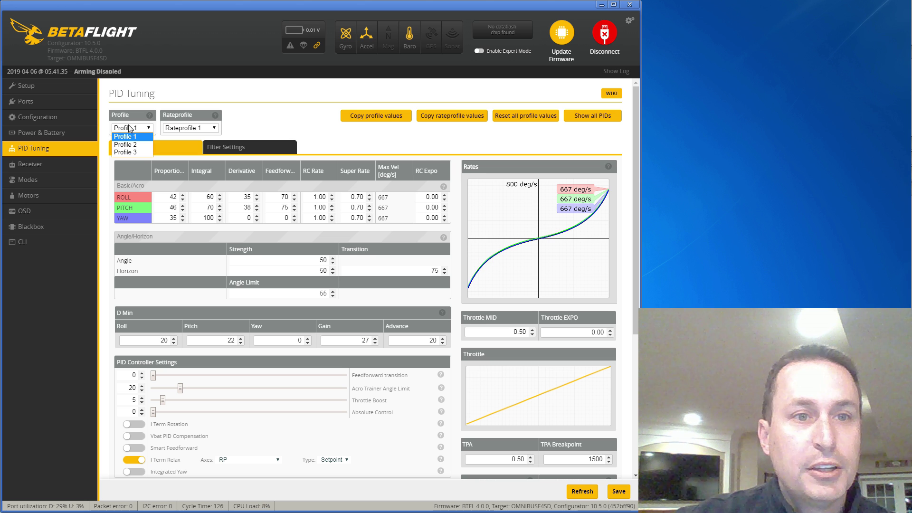
{"action": "left_click", "coordinate": [210, 129]}
{"action": "left_click", "coordinate": [209, 129]}
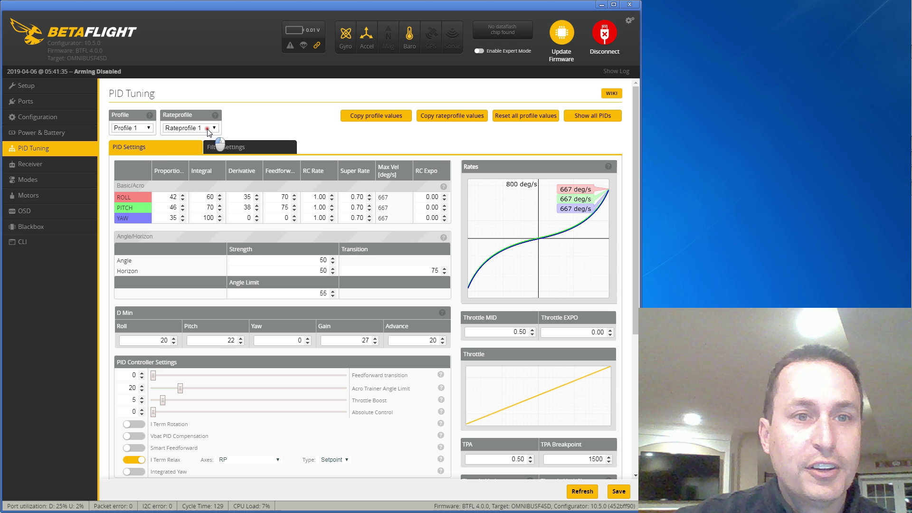
{"action": "left_click", "coordinate": [207, 129]}
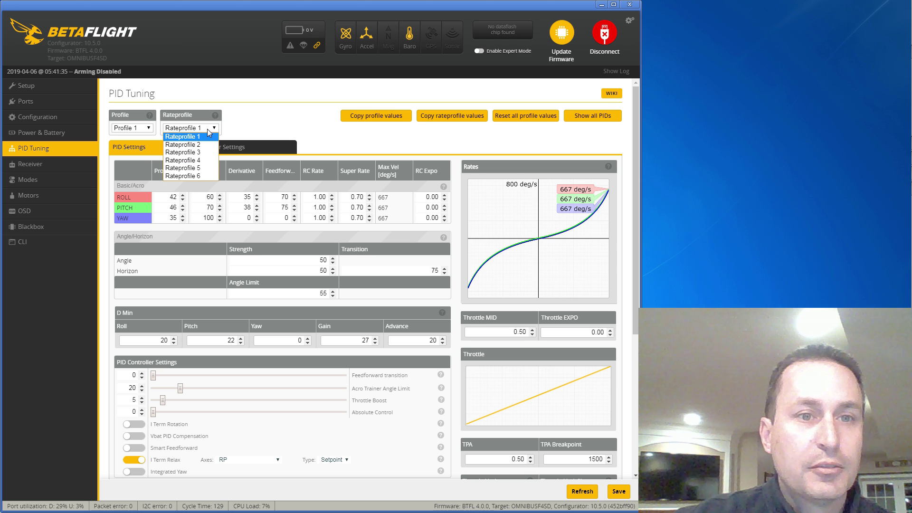
{"action": "left_click", "coordinate": [140, 129]}
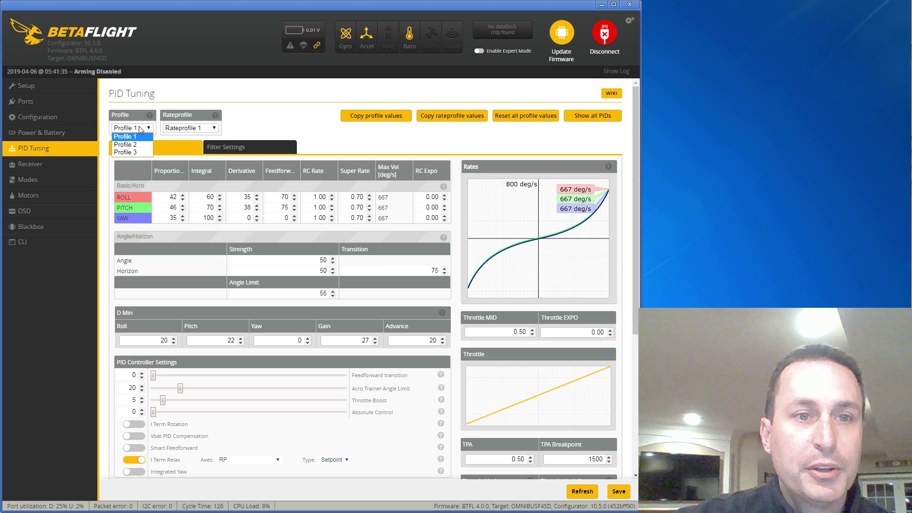
{"action": "left_click", "coordinate": [150, 137]}
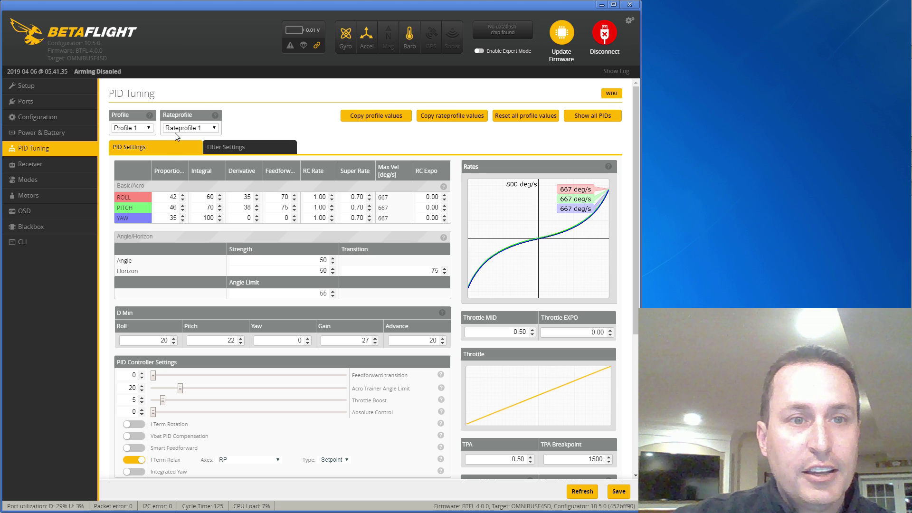
Switch the PID profile to Profile 2 and back to Profile 1
{"action": "left_click", "coordinate": [143, 128]}
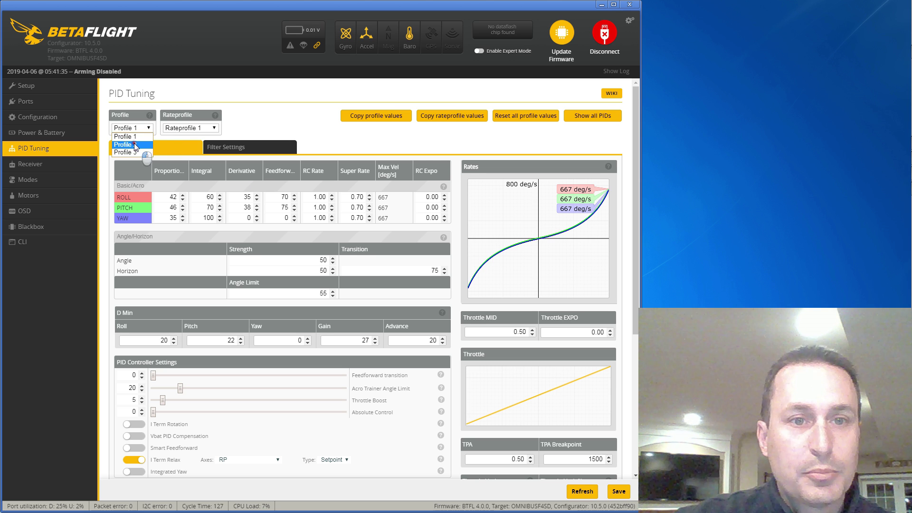
{"action": "left_click", "coordinate": [135, 145]}
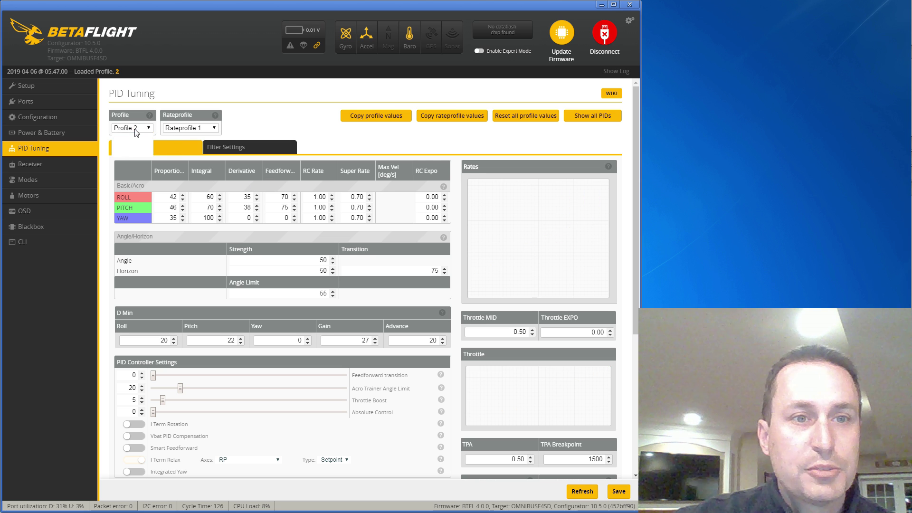
{"action": "left_click", "coordinate": [137, 128]}
{"action": "left_click", "coordinate": [135, 136]}
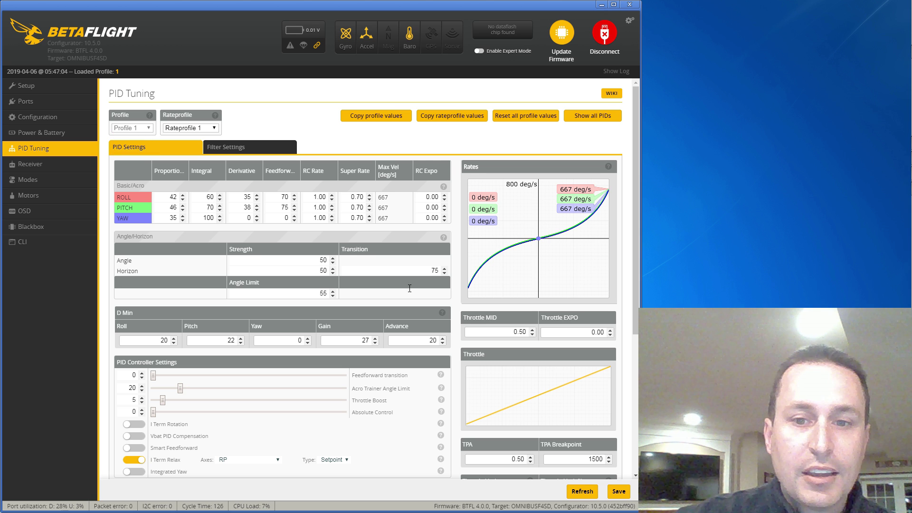
{"action": "left_click_drag", "start_coordinate": [634, 314], "coordinate": [636, 349]}
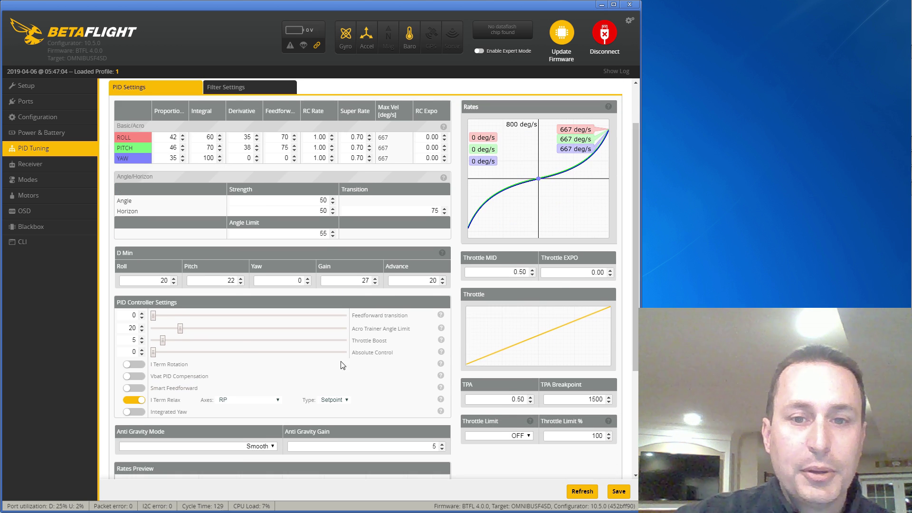
{"action": "left_click_drag", "start_coordinate": [637, 348], "coordinate": [632, 324]}
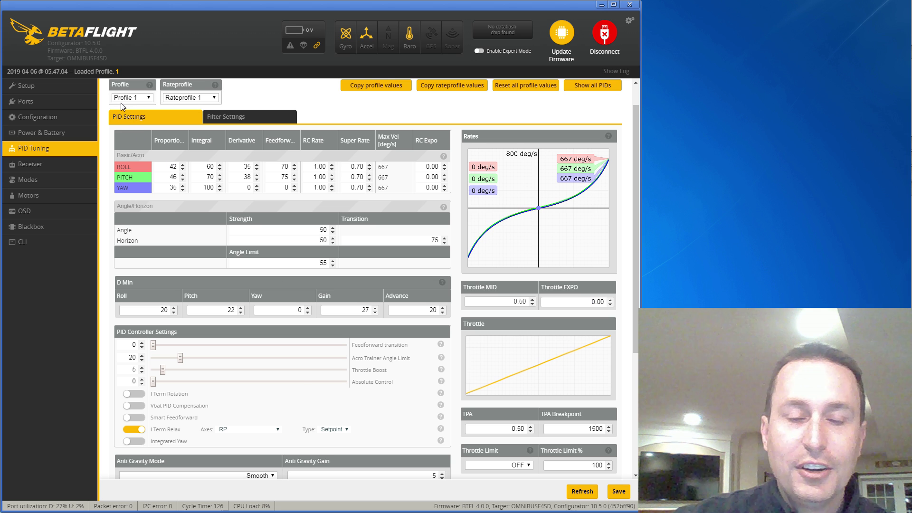
{"action": "left_click", "coordinate": [201, 99]}
{"action": "left_click", "coordinate": [201, 101]}
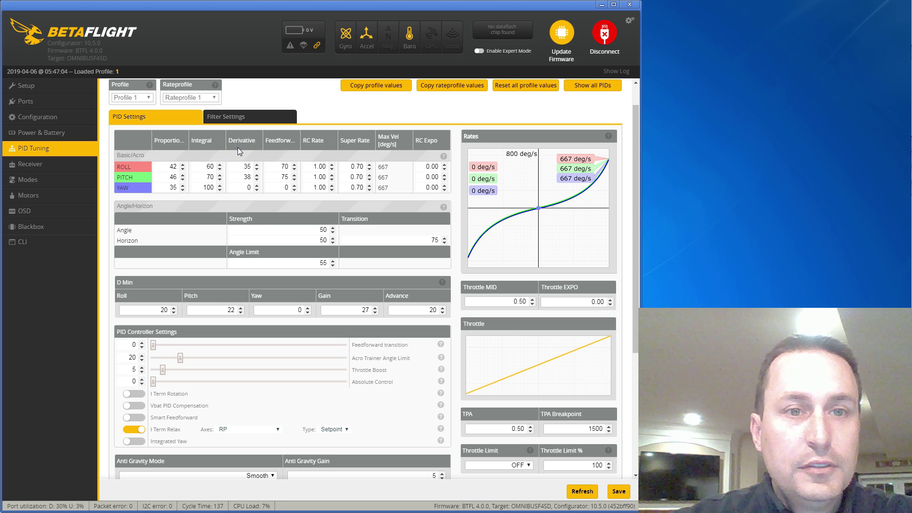
Set the Feedforward values of Roll and Pitch to 0 in Profile 1
{"action": "double_click", "coordinate": [171, 167]}
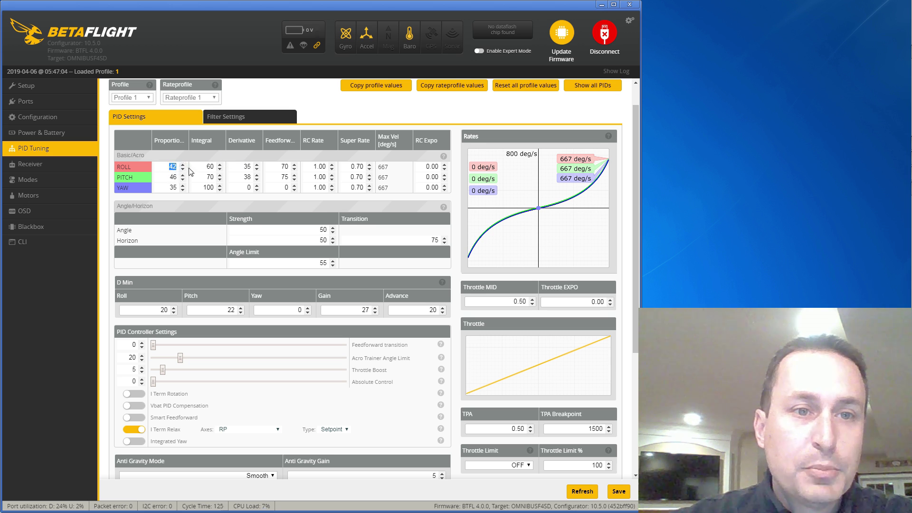
{"action": "double_click", "coordinate": [284, 166]}
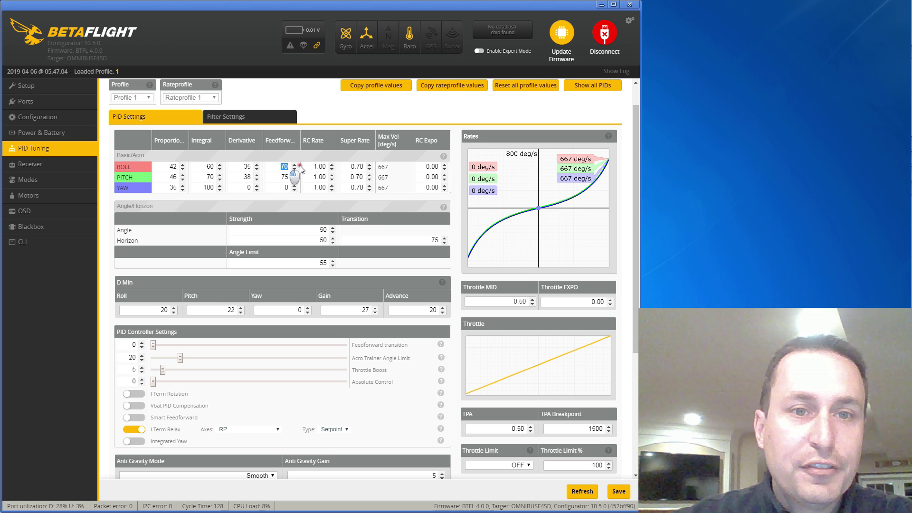
{"action": "double_click", "coordinate": [172, 166]}
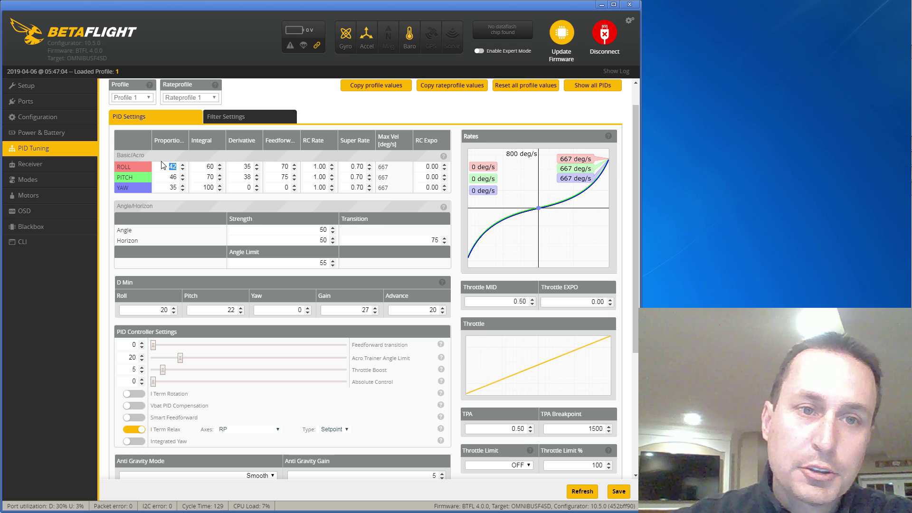
{"action": "double_click", "coordinate": [284, 166]}
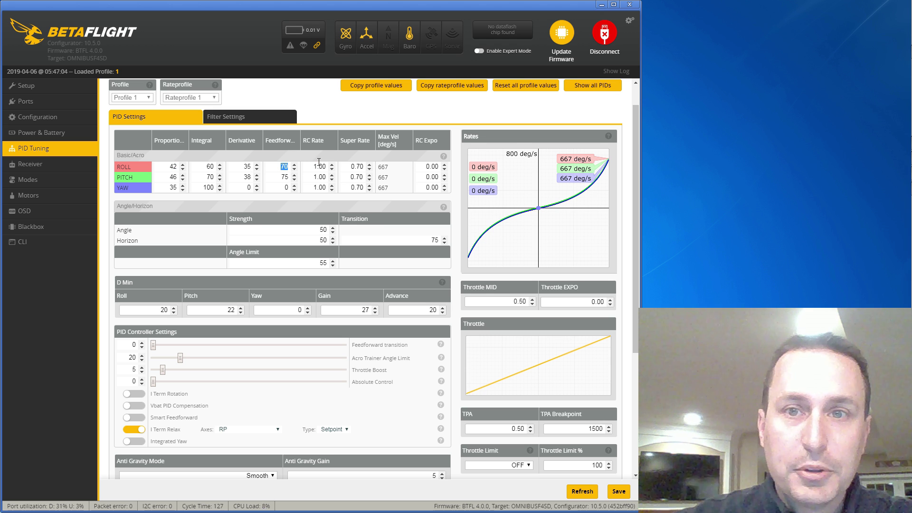
{"action": "type", "text": "0"}
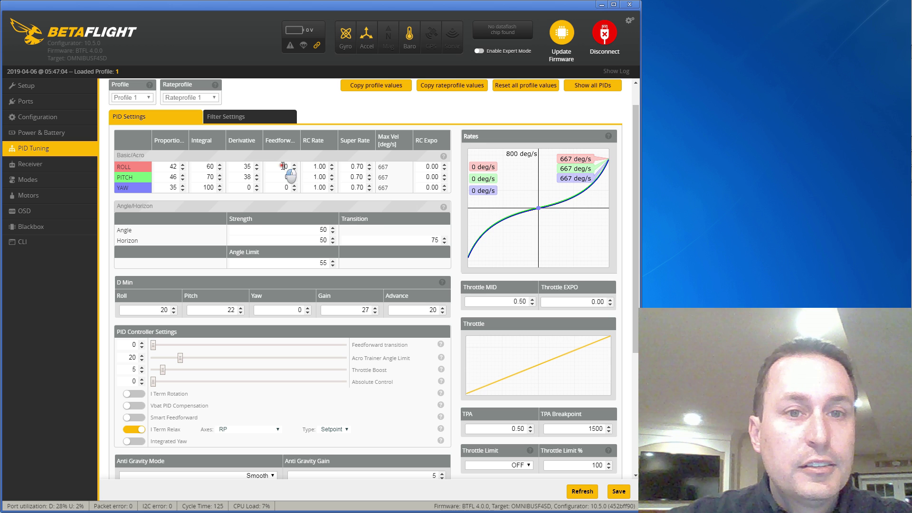
{"action": "double_click", "coordinate": [284, 177]}
{"action": "type", "text": "0"}
{"action": "double_click", "coordinate": [285, 176]}
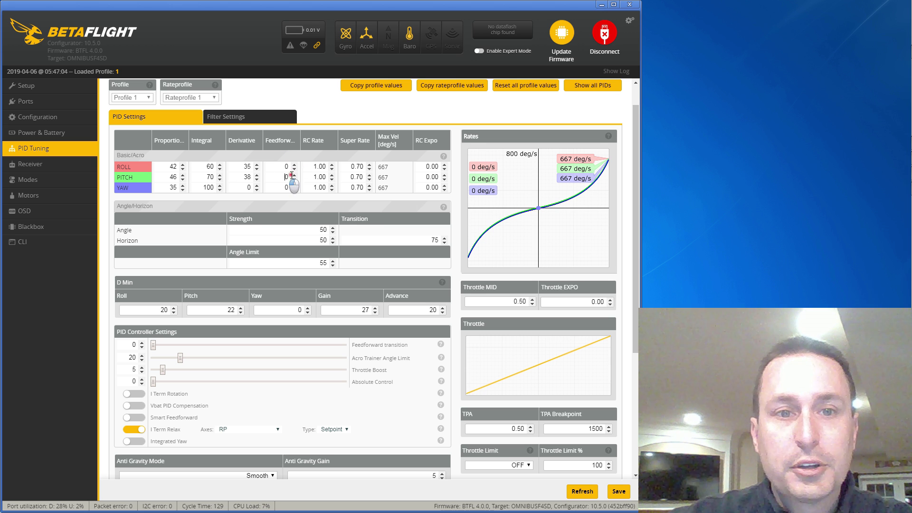
Set the Angle Limit in the Angle/Horizon settings to 65
{"action": "double_click", "coordinate": [247, 177]}
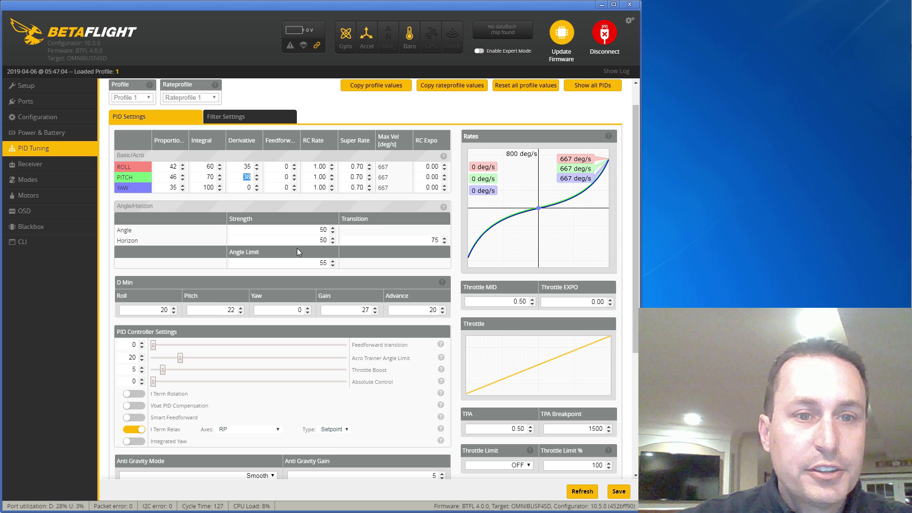
{"action": "double_click", "coordinate": [314, 261]}
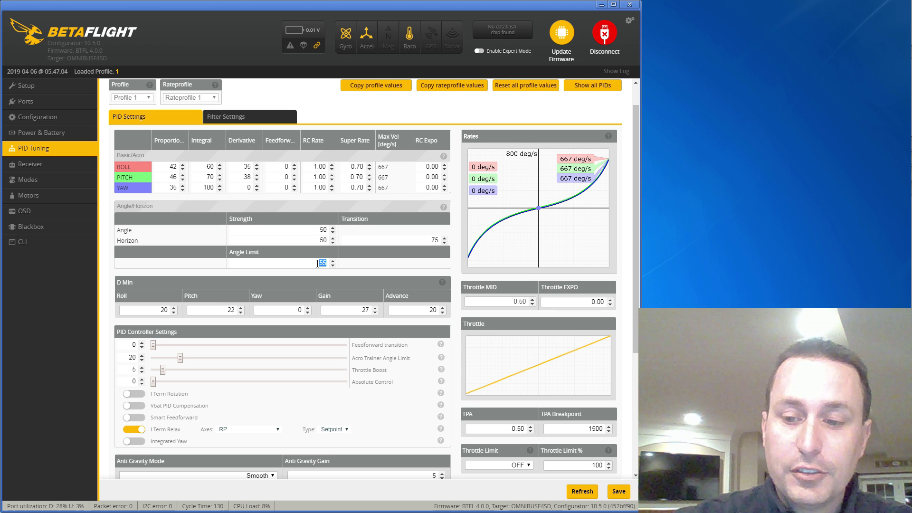
{"action": "type", "text": "65"}
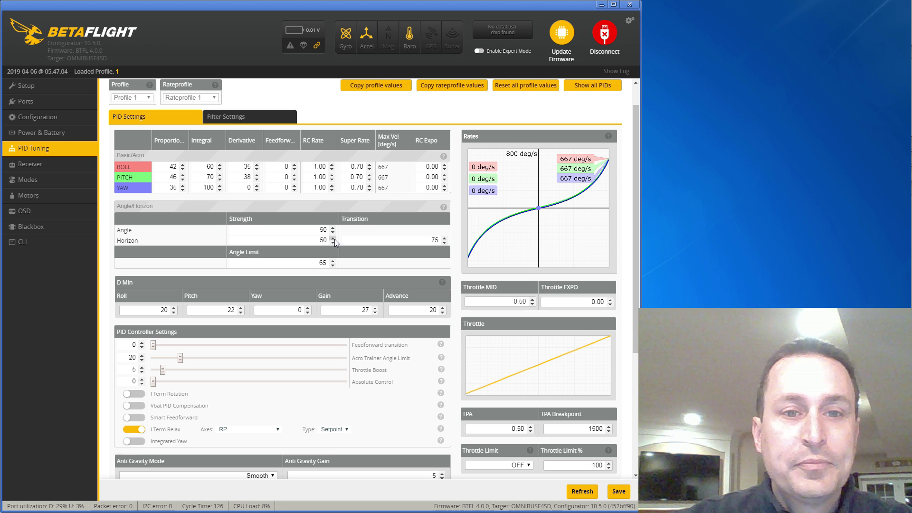
Review the Angle and Horizon strength, the Angle Limit and the Horizon transition settings
{"action": "double_click", "coordinate": [323, 230]}
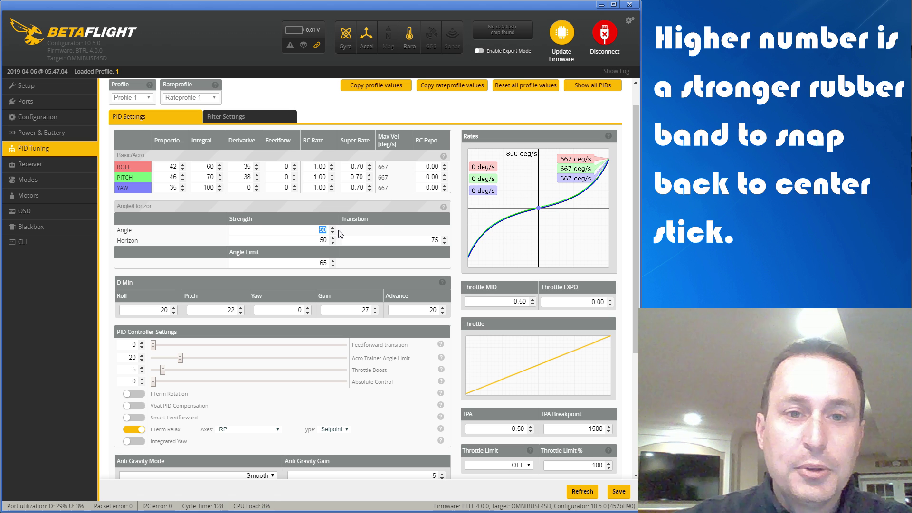
{"action": "type", "text": "0"}
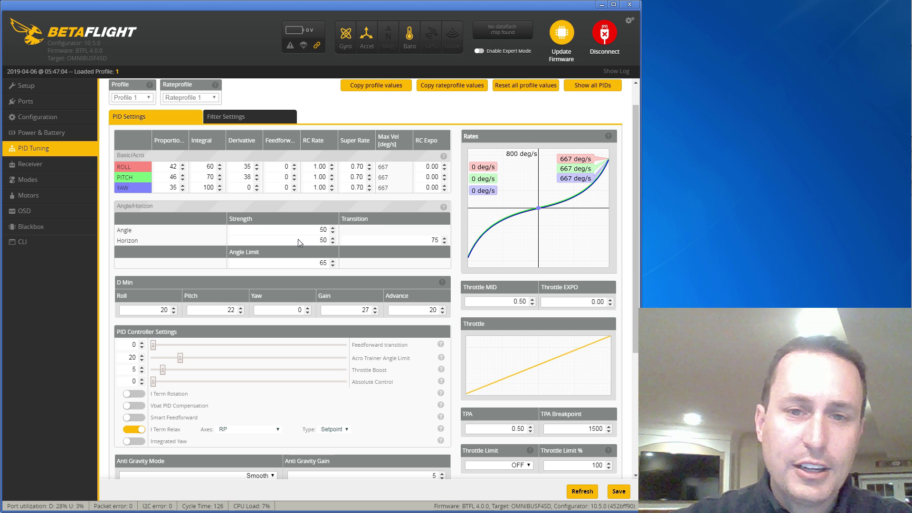
{"action": "left_click", "coordinate": [323, 262]}
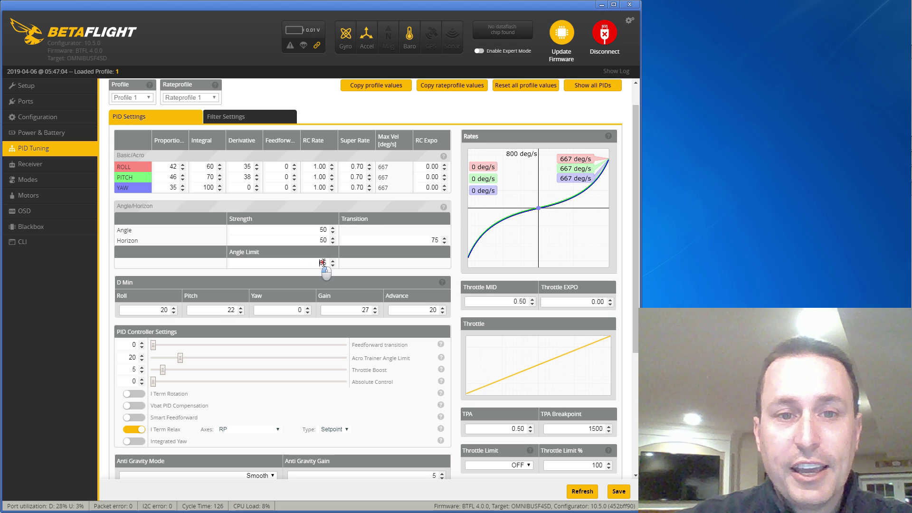
{"action": "double_click", "coordinate": [324, 230]}
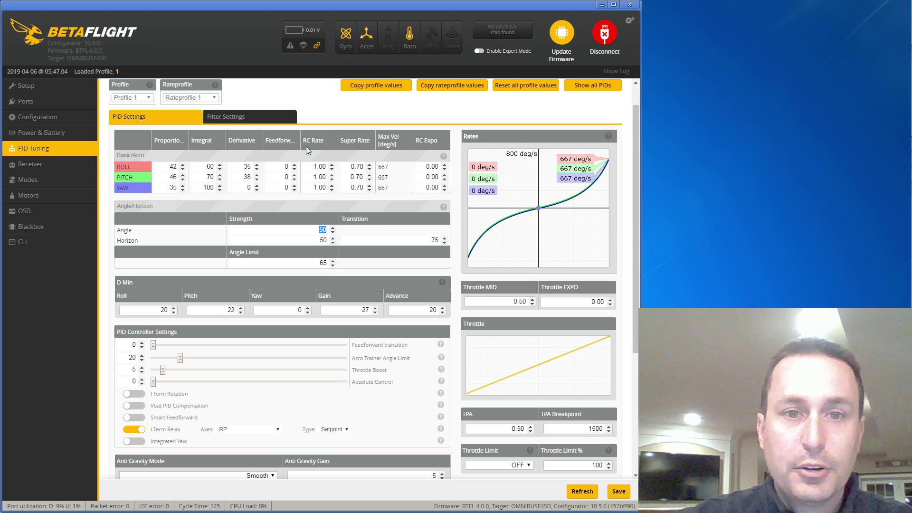
{"action": "key", "text": "Tab"}
{"action": "key", "text": "Tab"}
{"action": "key", "text": "Tab"}
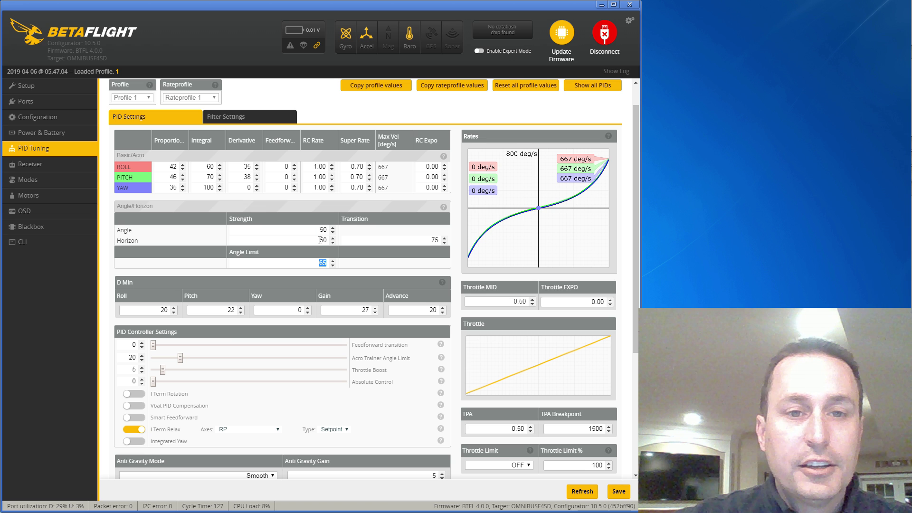
{"action": "double_click", "coordinate": [318, 240]}
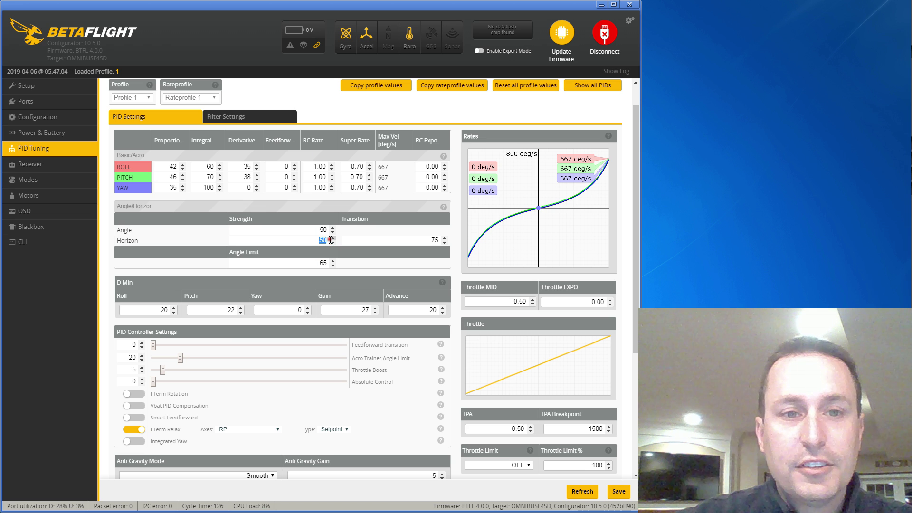
{"action": "left_click", "coordinate": [435, 241]}
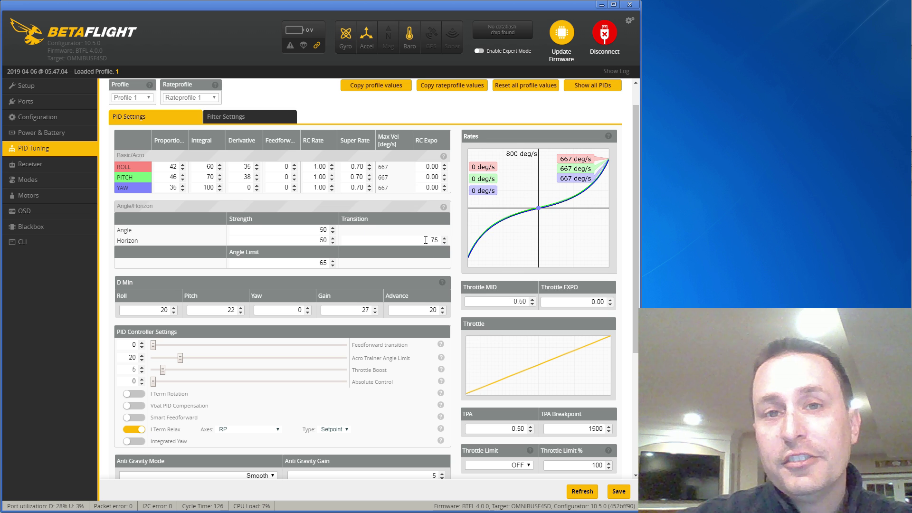
{"action": "left_click", "coordinate": [425, 240]}
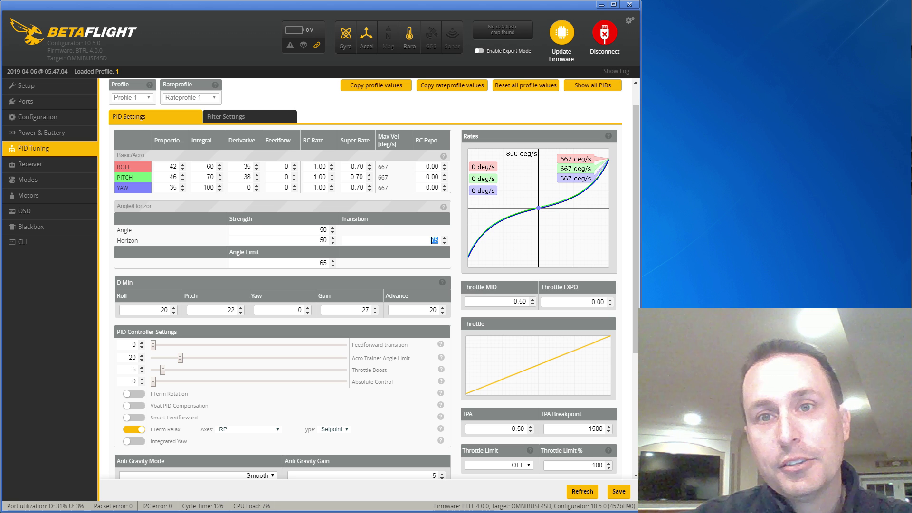
Set Throttle EXPO to 1 to flatten the middle of the throttle curve
{"action": "scroll", "coordinate": [499, 260], "scroll_direction": "down", "scroll_amount": 2}
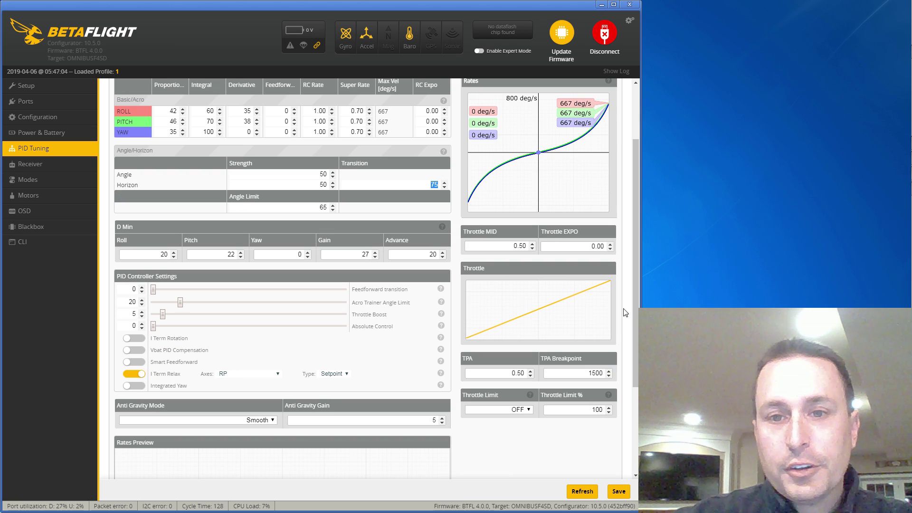
{"action": "left_click", "coordinate": [517, 247]}
{"action": "left_click", "coordinate": [582, 246]}
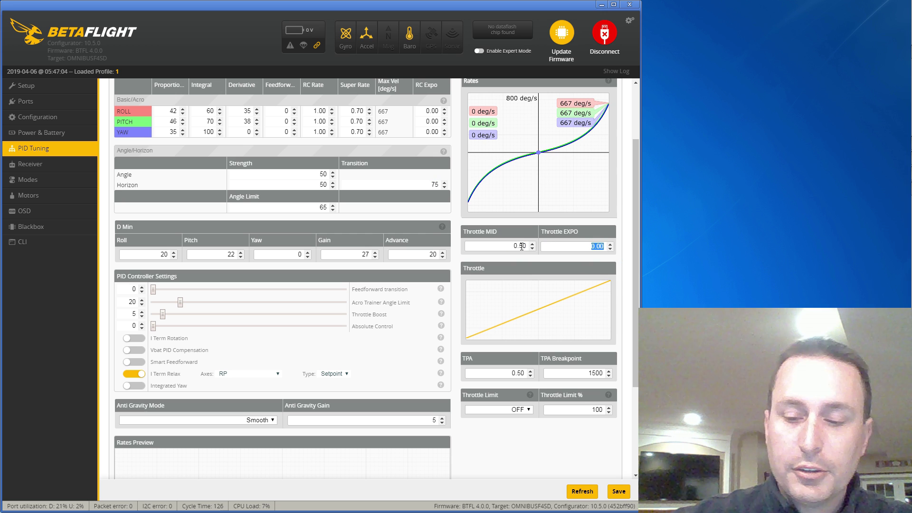
{"action": "type", "text": "1"}
{"action": "key", "text": "Tab"}
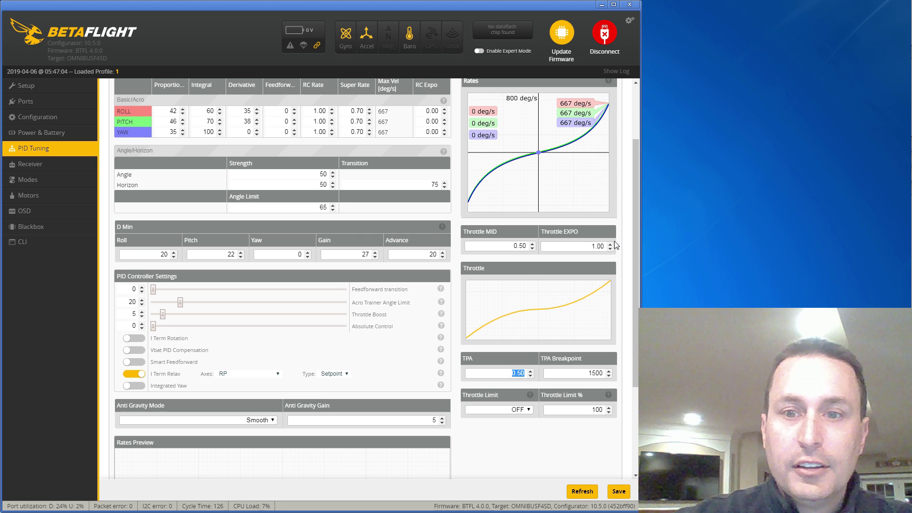
Set Throttle MID to .33, trying .25 first to compare the throttle curve
{"action": "double_click", "coordinate": [597, 247]}
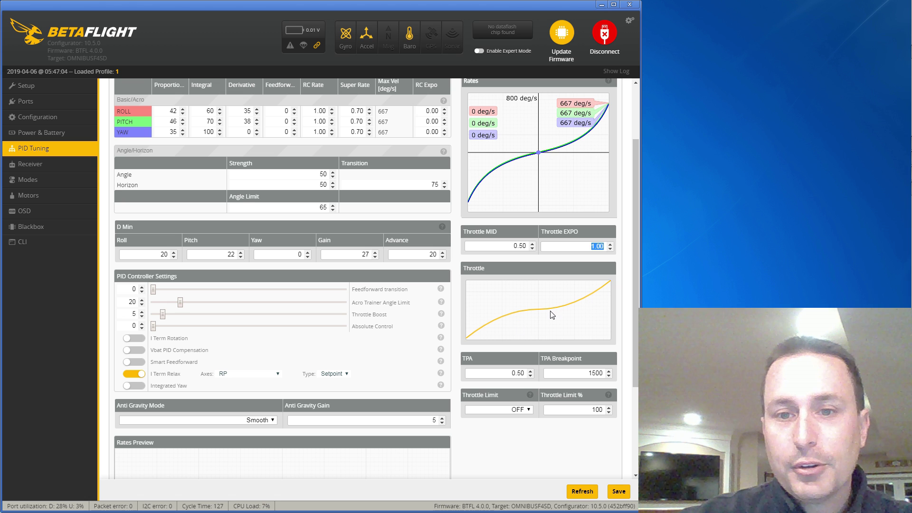
{"action": "double_click", "coordinate": [519, 246]}
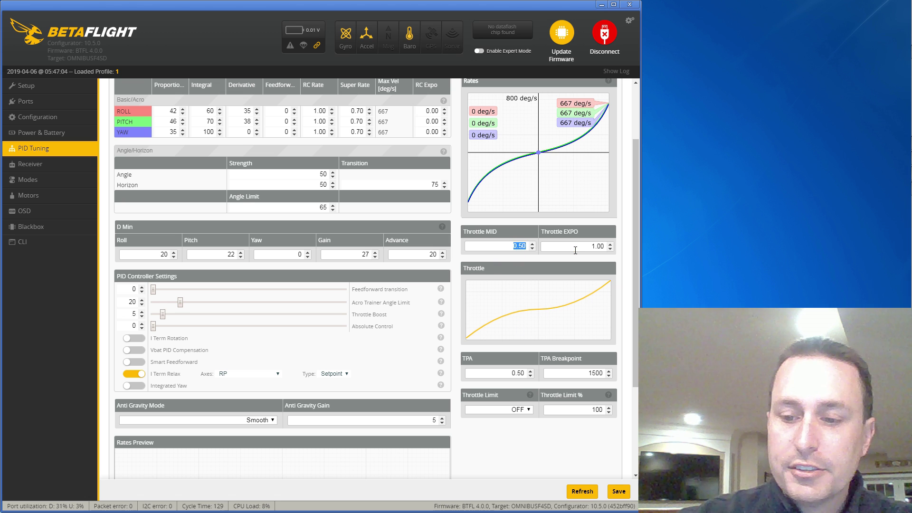
{"action": "type", "text": ".25"}
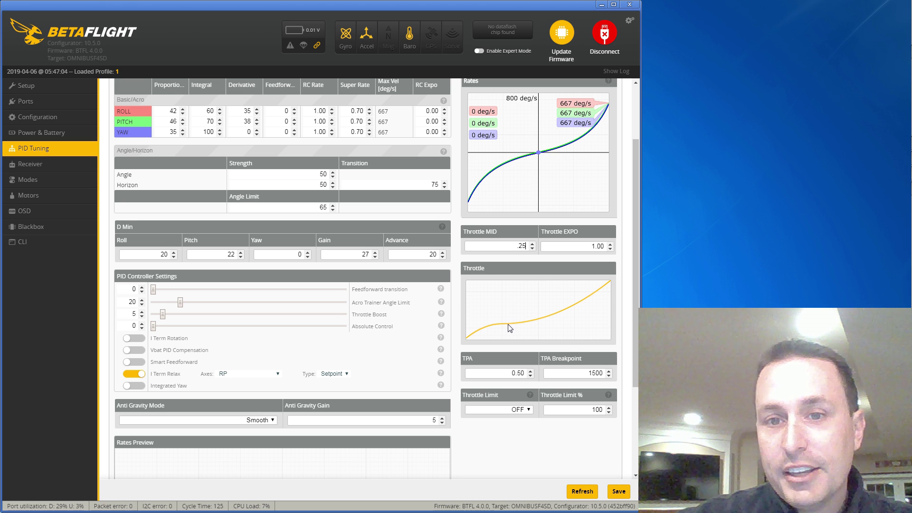
{"action": "key", "text": "BackSpace"}
{"action": "key", "text": "BackSpace"}
{"action": "type", "text": "33"}
{"action": "key", "text": "Tab"}
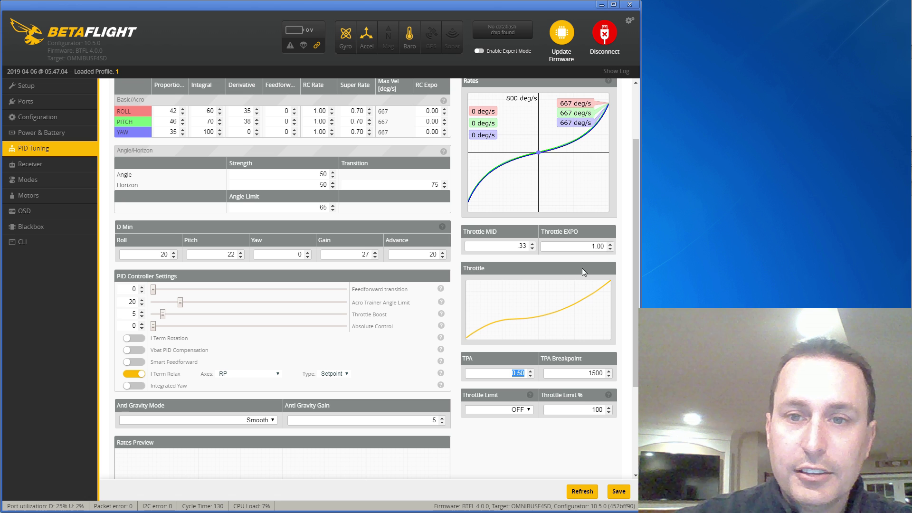
Make the throttle curve linear by setting Throttle EXPO to 0 and Throttle MID to 0.50
{"action": "left_click", "coordinate": [595, 245]}
{"action": "key", "text": "BackSpace"}
{"action": "type", "text": "0"}
{"action": "key", "text": "Tab"}
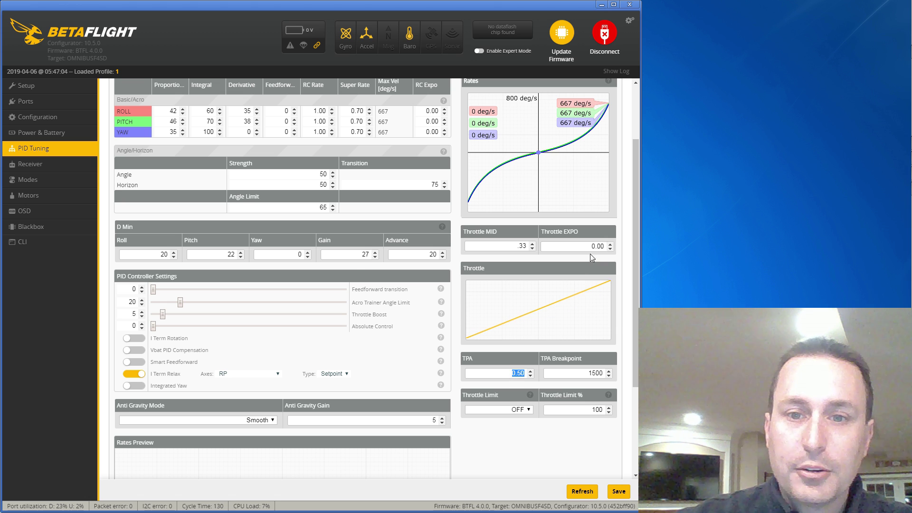
{"action": "scroll", "coordinate": [564, 288], "scroll_direction": "down", "scroll_amount": 2}
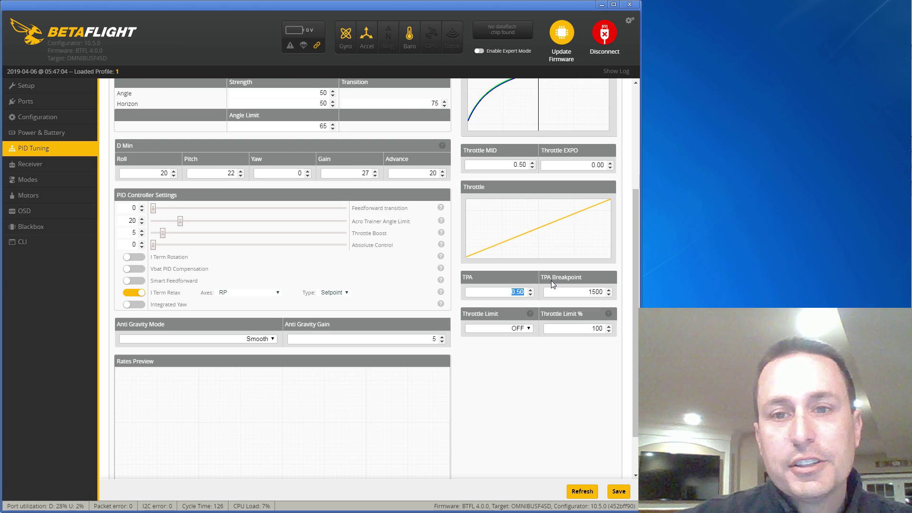
Set TPA to 0 and switch to the Paint sketch of the 0 to 100 graph
{"action": "double_click", "coordinate": [582, 292]}
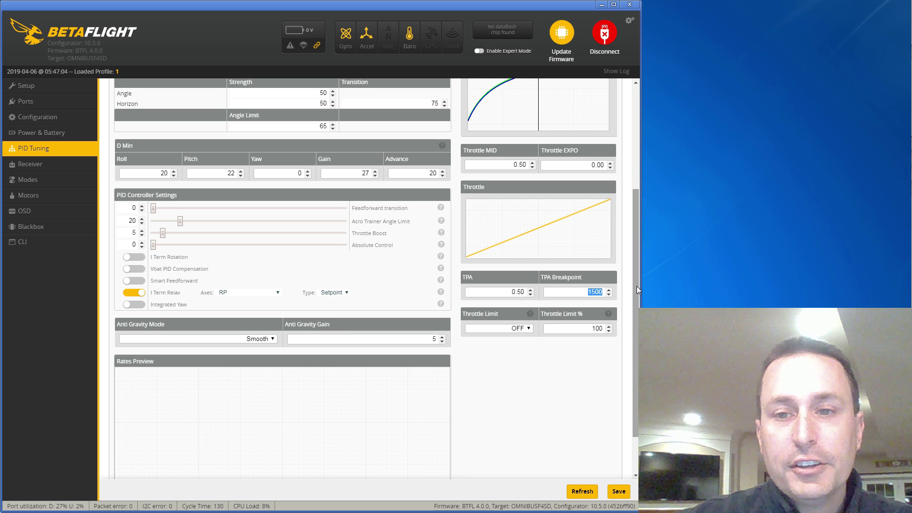
{"action": "left_click_drag", "start_coordinate": [636, 286], "coordinate": [636, 241]}
{"action": "scroll", "coordinate": [636, 241], "scroll_direction": "up", "scroll_amount": 1}
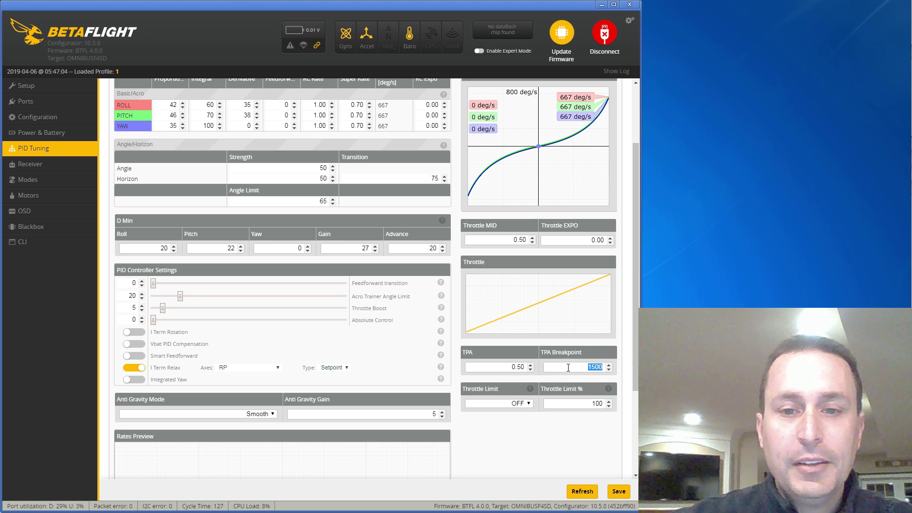
{"action": "double_click", "coordinate": [517, 367]}
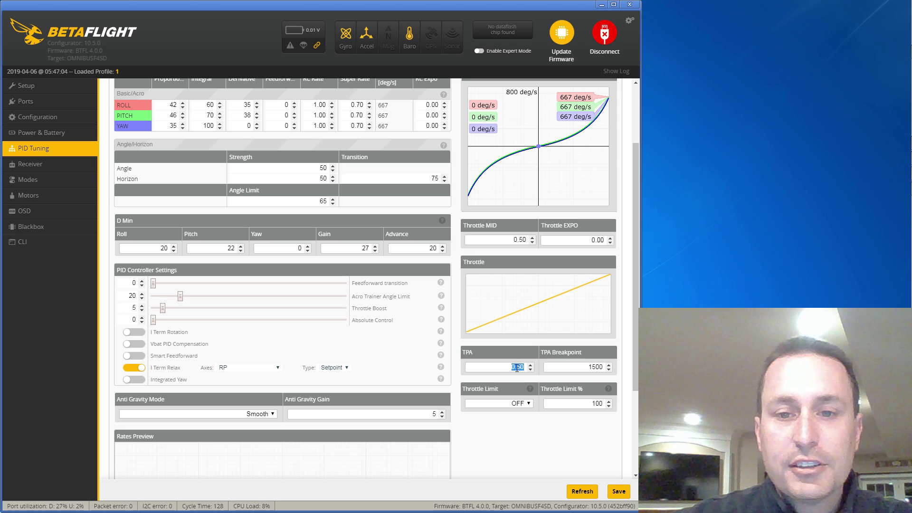
{"action": "type", "text": "0"}
{"action": "key", "text": "Tab"}
{"action": "key", "text": "alt+Tab"}
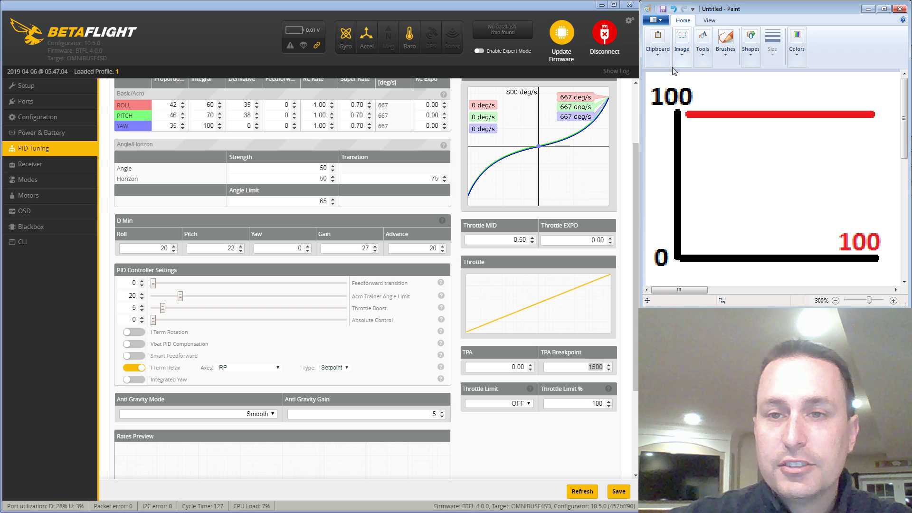
Set TPA to 0.5 in Betaflight Configurator
{"action": "left_click_drag", "start_coordinate": [502, 366], "coordinate": [530, 366]}
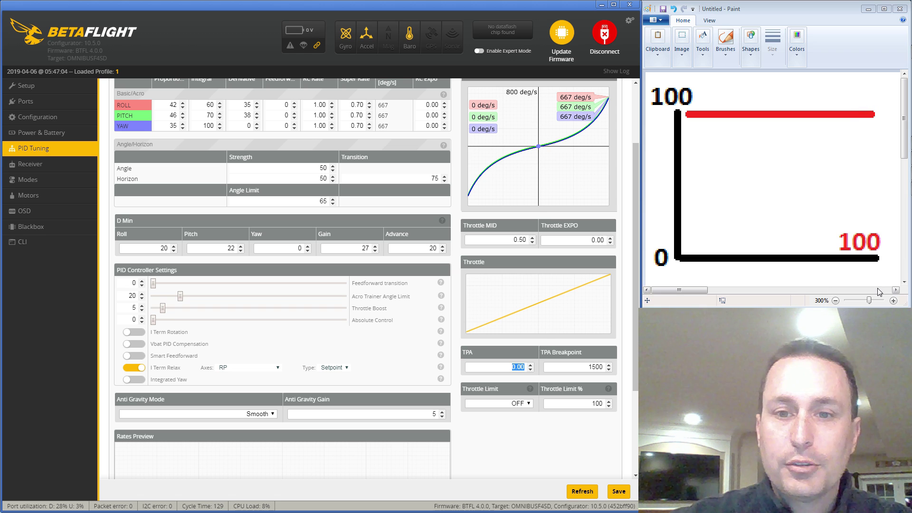
{"action": "type", "text": "0.5"}
{"action": "key", "text": "Tab"}
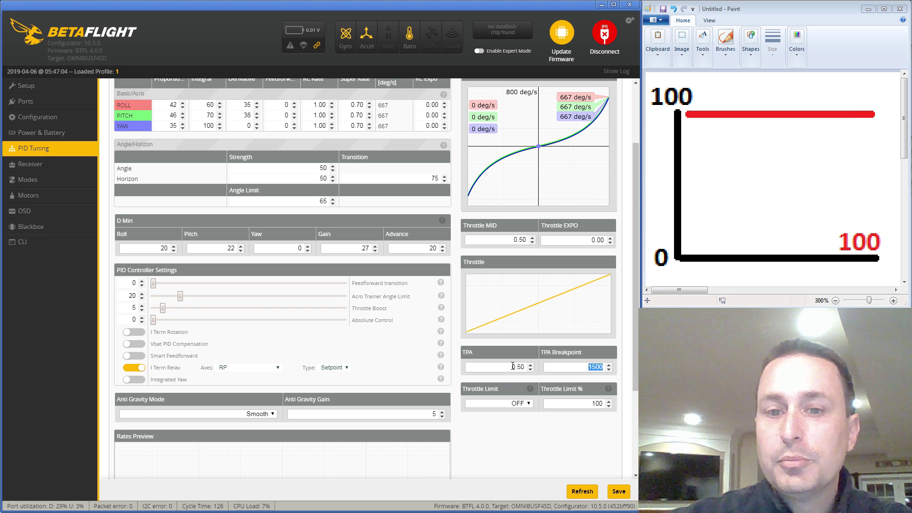
In Paint, draw a blue line sloping down from the middle of the red line, spanning about 79 × 51 px
{"action": "left_click_drag", "start_coordinate": [763, 114], "coordinate": [877, 187]}
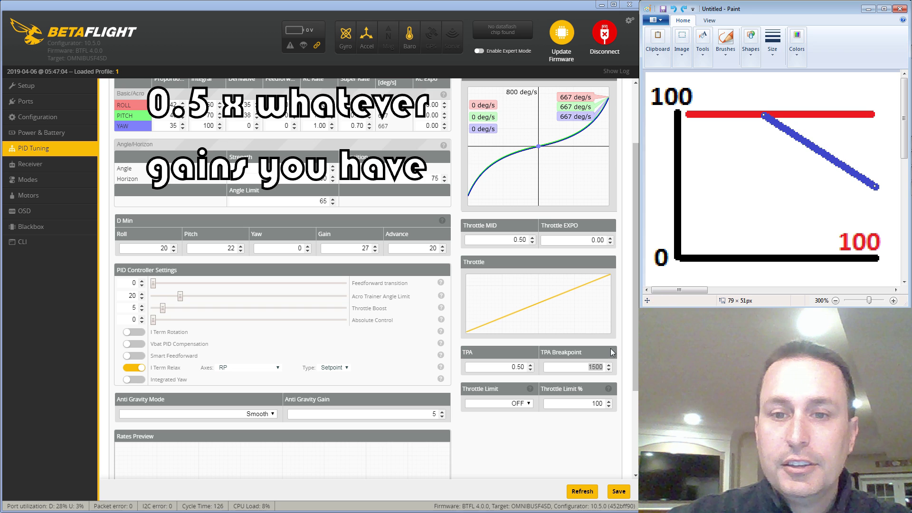
{"action": "double_click", "coordinate": [518, 366]}
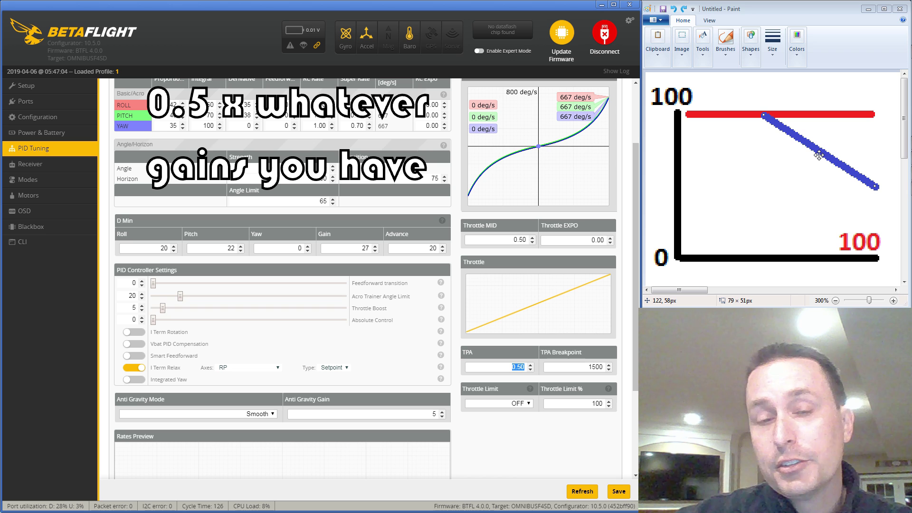
{"action": "left_click", "coordinate": [819, 155]}
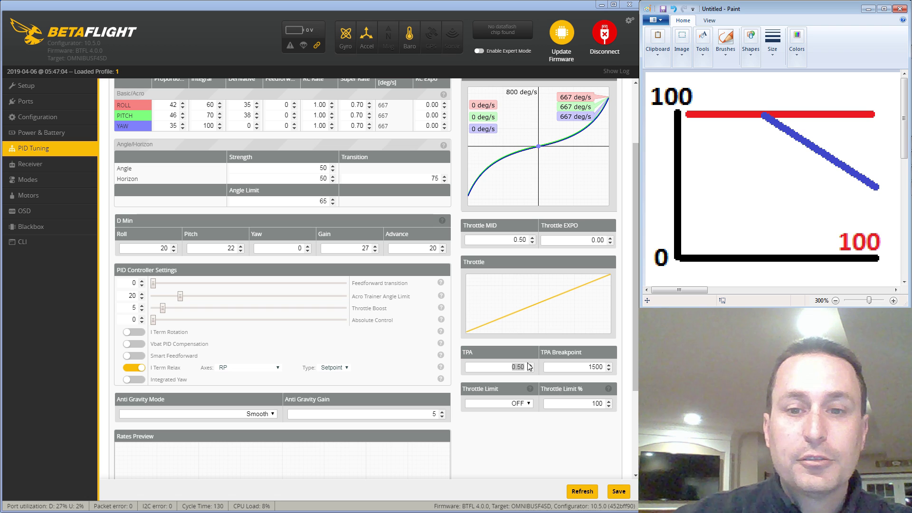
In Betaflight Configurator, try a TPA Breakpoint of 1850 with TPA at 0.7
{"action": "key", "text": "Tab"}
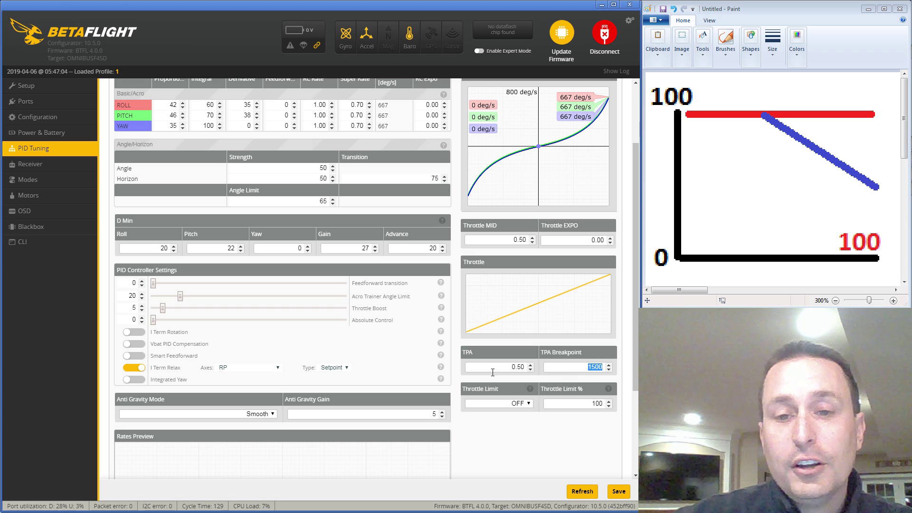
{"action": "type", "text": "1850"}
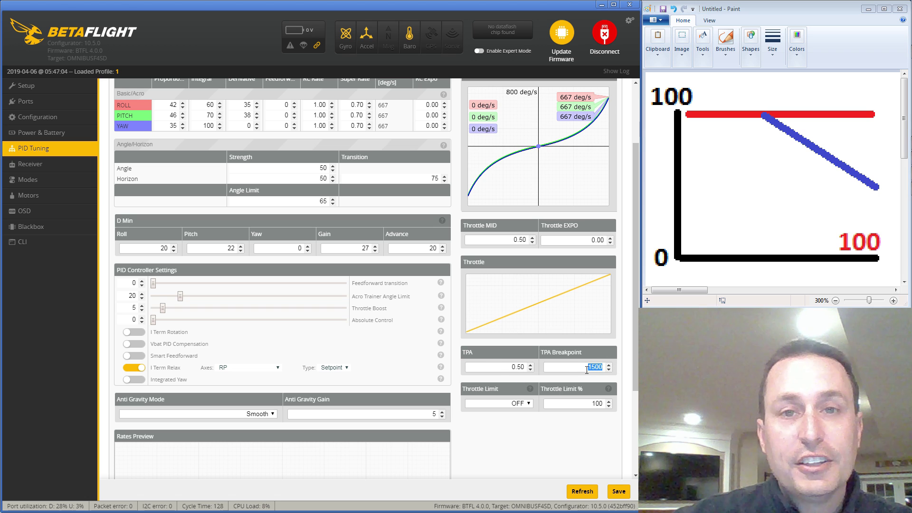
{"action": "key", "text": "shift+Tab"}
{"action": "type", "text": "0.7"}
{"action": "key", "text": "Tab"}
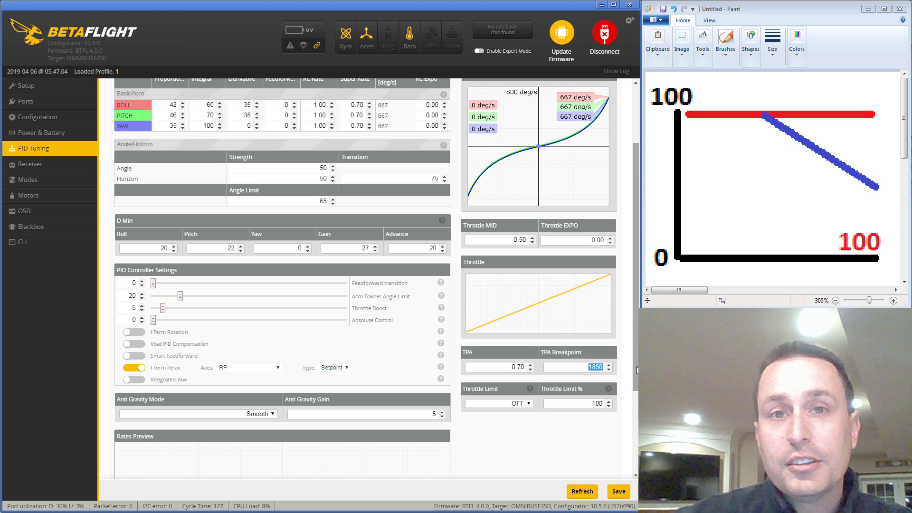
Set TPA back to .5 and the TPA Breakpoint to 1500
{"action": "key", "text": "shift+Tab"}
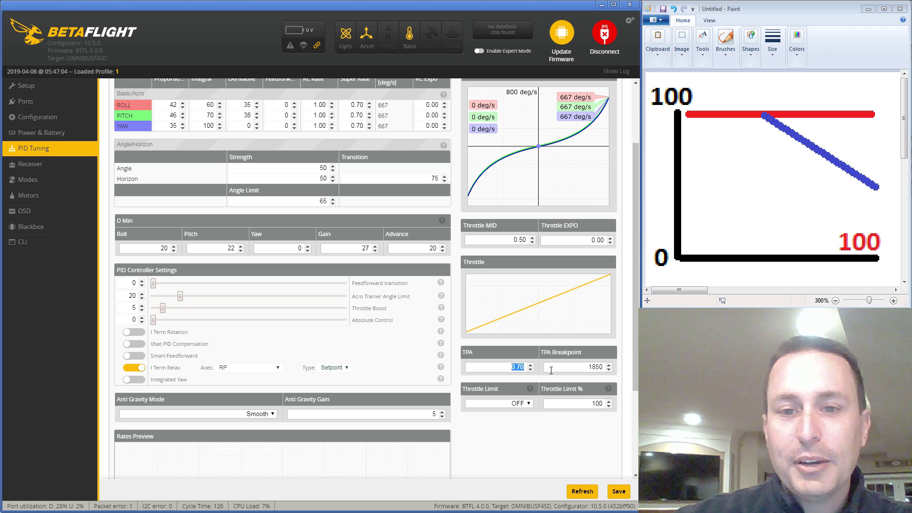
{"action": "type", "text": ".5"}
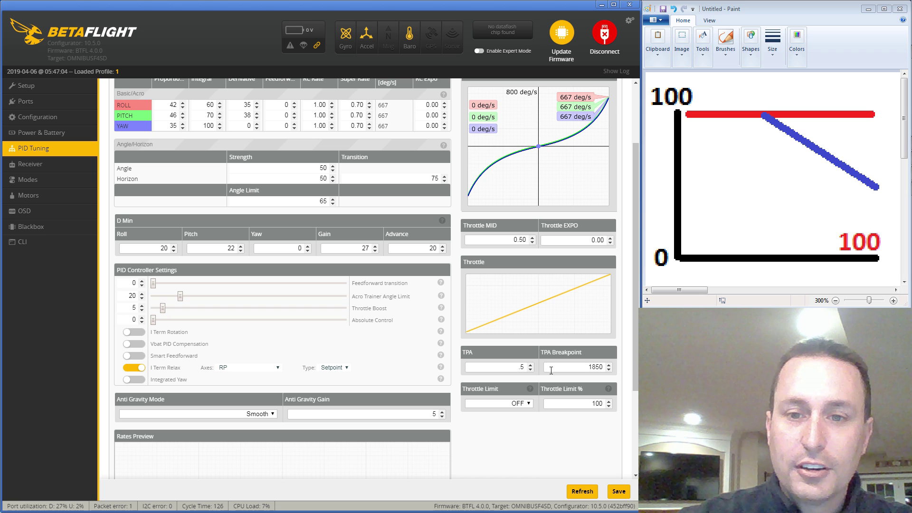
{"action": "key", "text": "Tab"}
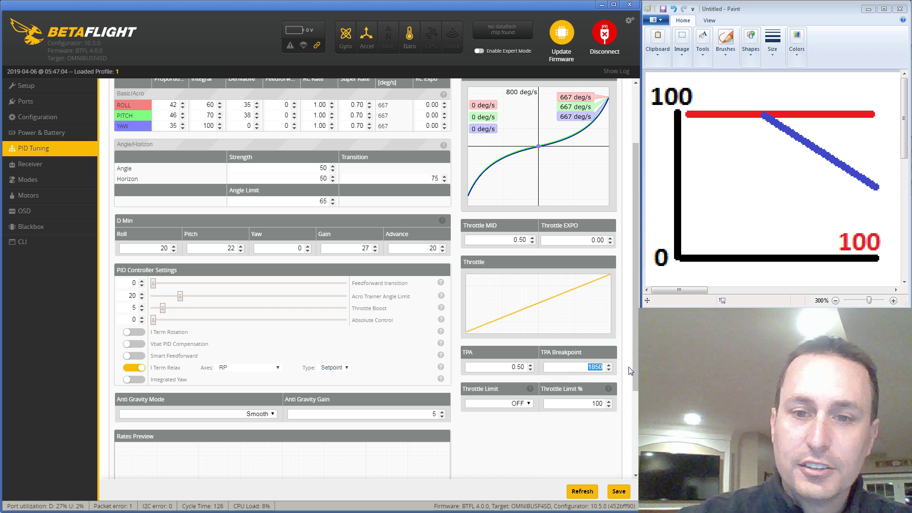
{"action": "type", "text": "5"}
{"action": "key", "text": "BackSpace"}
{"action": "type", "text": "1500"}
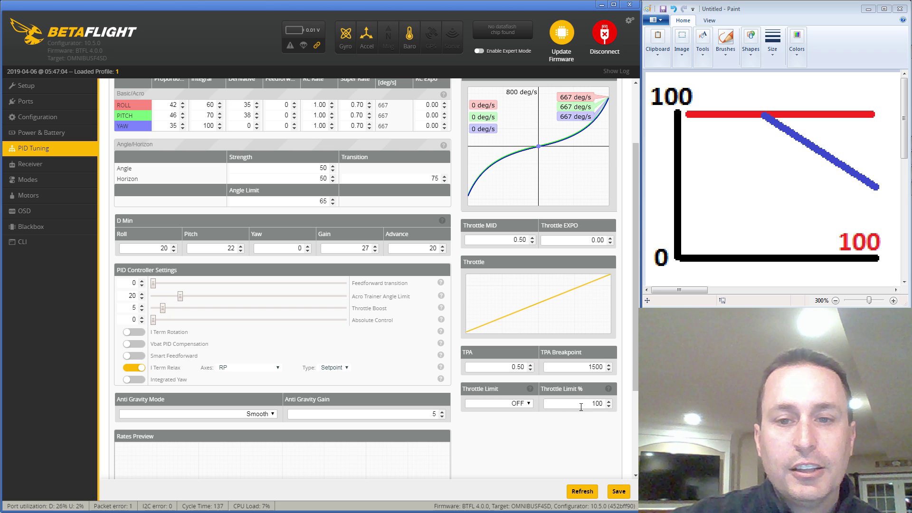
Set Throttle Limit to SCALE at 75 percent and draw a matching red diagonal from the graph's origin in Paint
{"action": "left_click", "coordinate": [515, 404]}
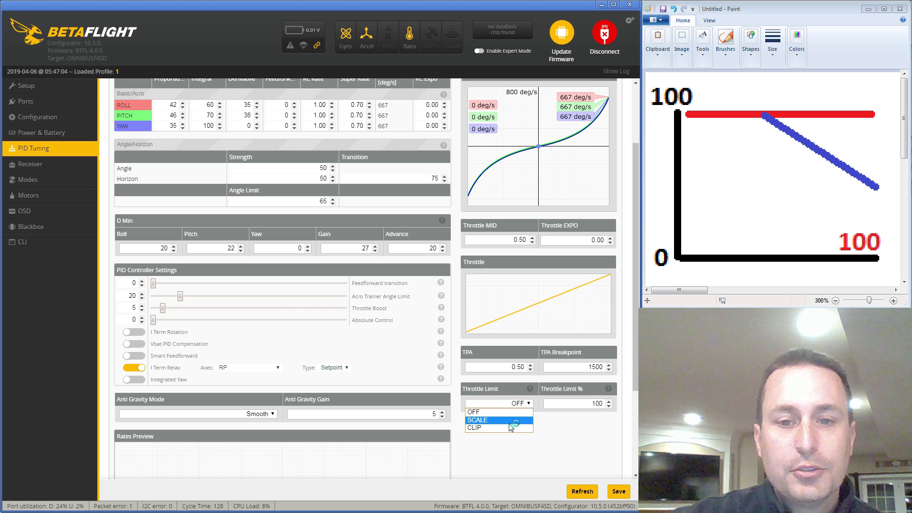
{"action": "left_click", "coordinate": [591, 404]}
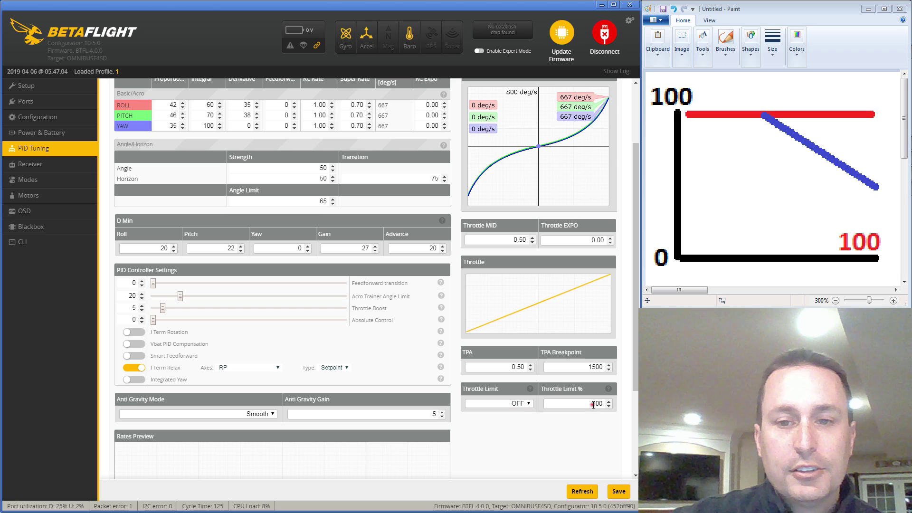
{"action": "double_click", "coordinate": [596, 404]}
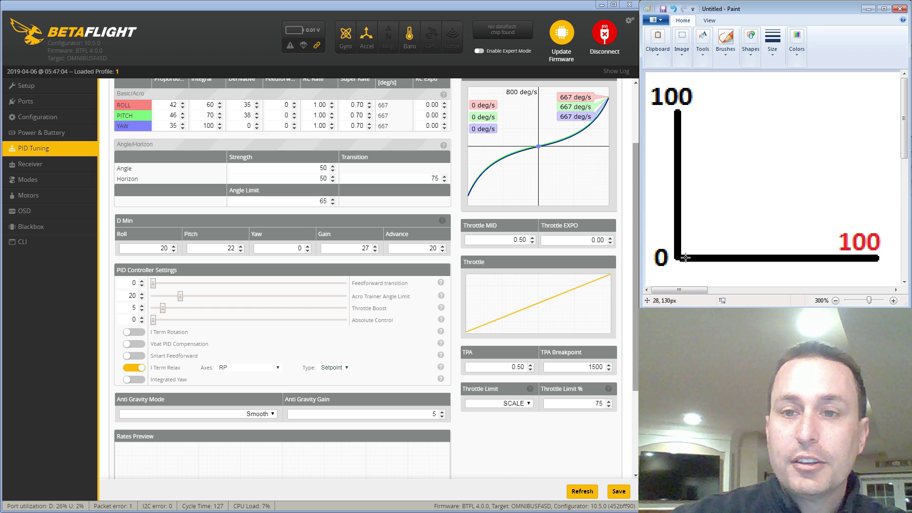
{"action": "mouse_move", "coordinate": [681, 255]}
{"action": "left_mouse_down"}
{"action": "mouse_move", "coordinate": [737, 238]}
{"action": "mouse_move", "coordinate": [870, 128]}
{"action": "left_mouse_up"}
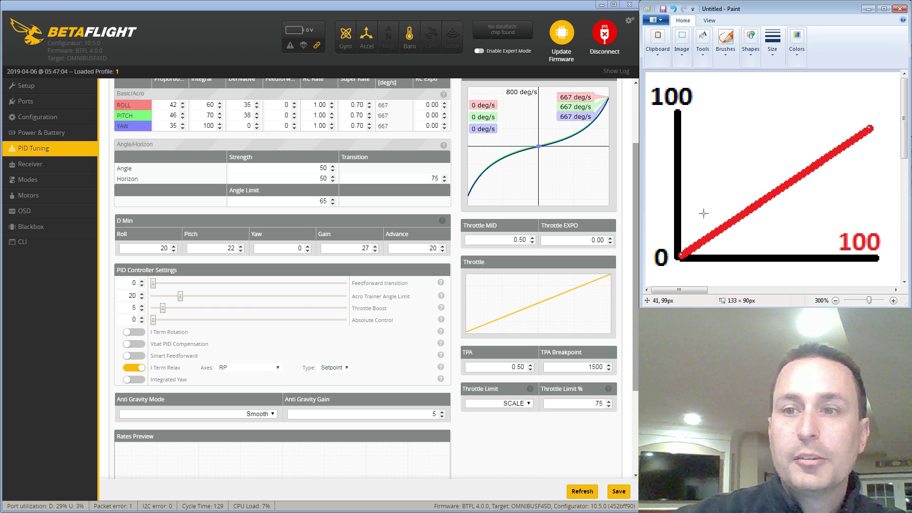
{"action": "left_click_drag", "start_coordinate": [875, 124], "coordinate": [873, 138]}
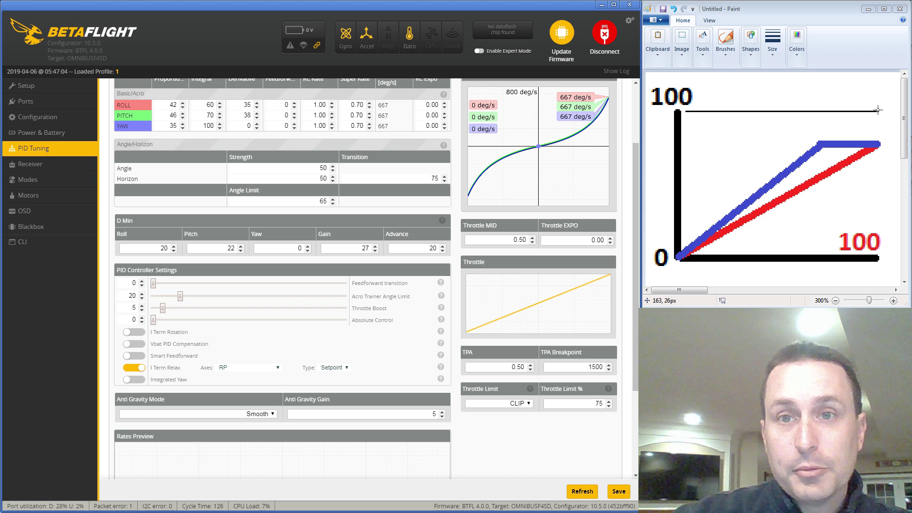
Switch Throttle Limit to OFF and back to CLIP, and undo the red and blue lines in Paint
{"action": "left_click", "coordinate": [514, 404]}
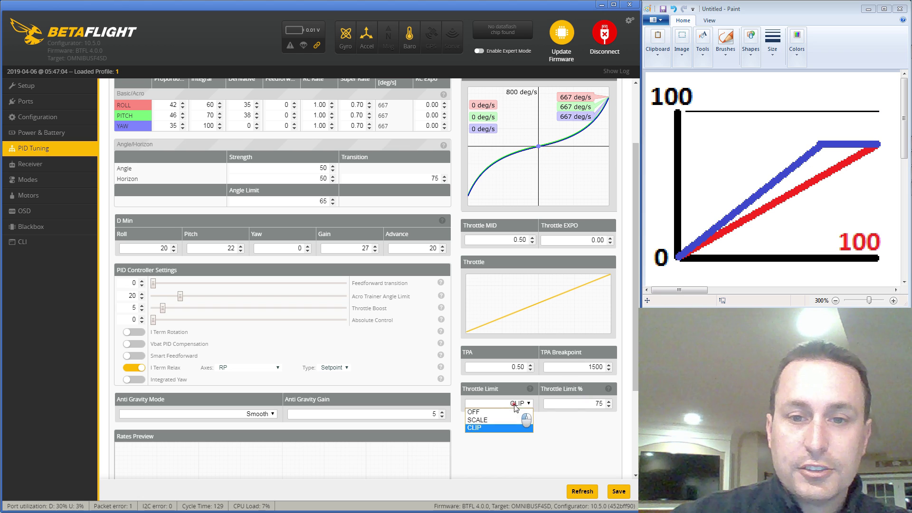
{"action": "left_click", "coordinate": [505, 411]}
{"action": "left_click", "coordinate": [505, 405]}
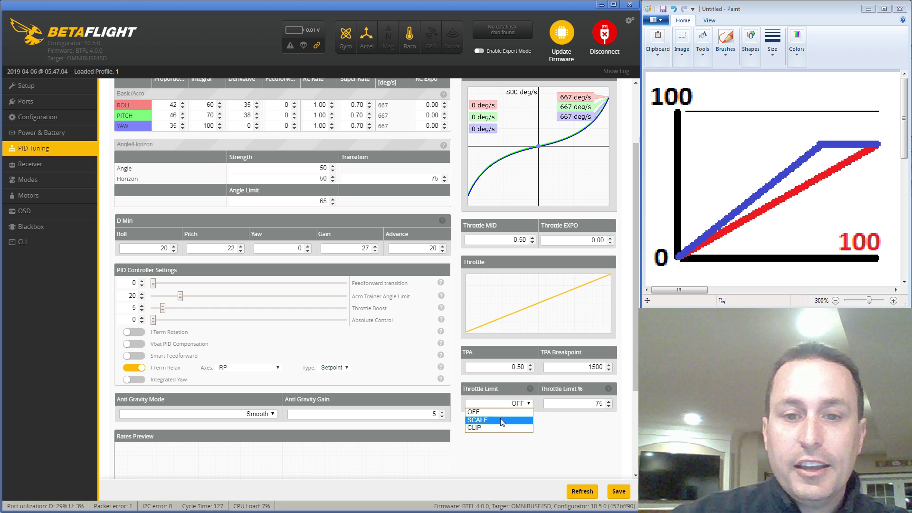
{"action": "left_click", "coordinate": [498, 425]}
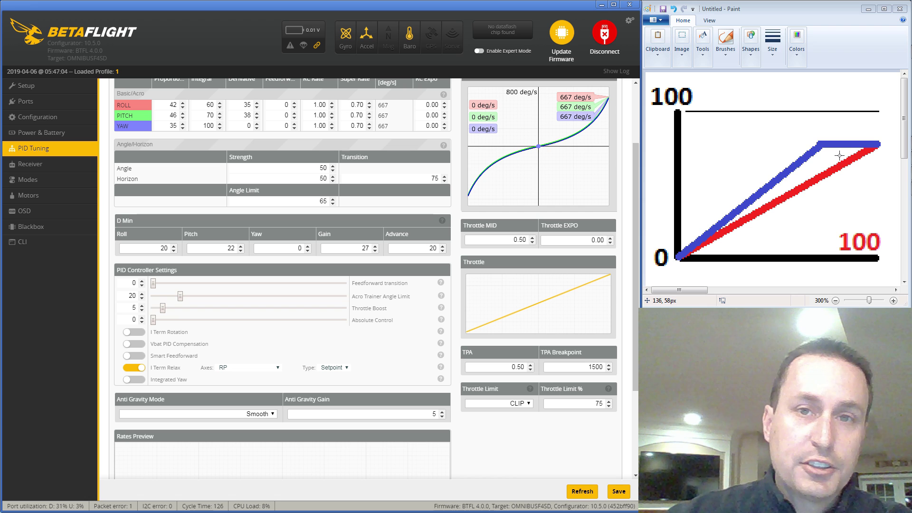
{"action": "key", "text": "ctrl+z"}
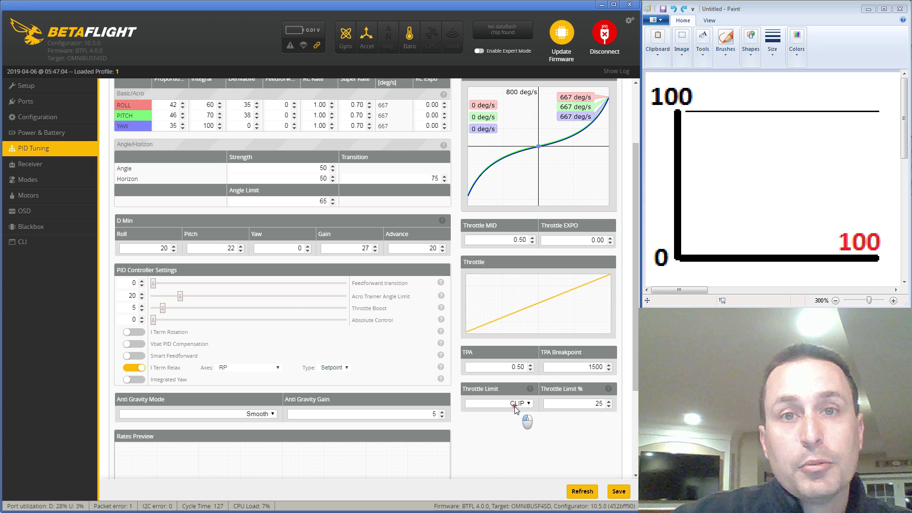
Compare the CLIP and SCALE throttle limits, finishing with Throttle Limit on CLIP and Throttle Limit % at 75
{"action": "left_click", "coordinate": [515, 406]}
{"action": "left_click", "coordinate": [517, 431]}
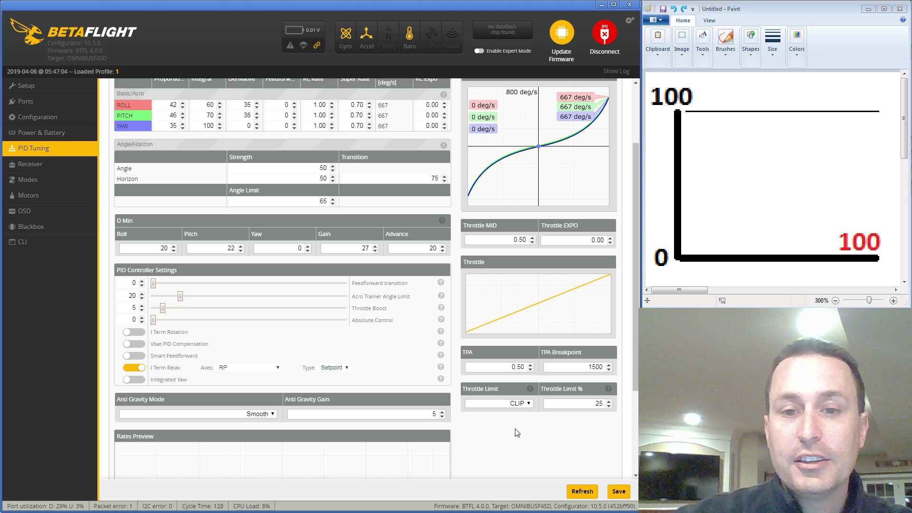
{"action": "left_click", "coordinate": [523, 403]}
{"action": "left_click", "coordinate": [513, 424]}
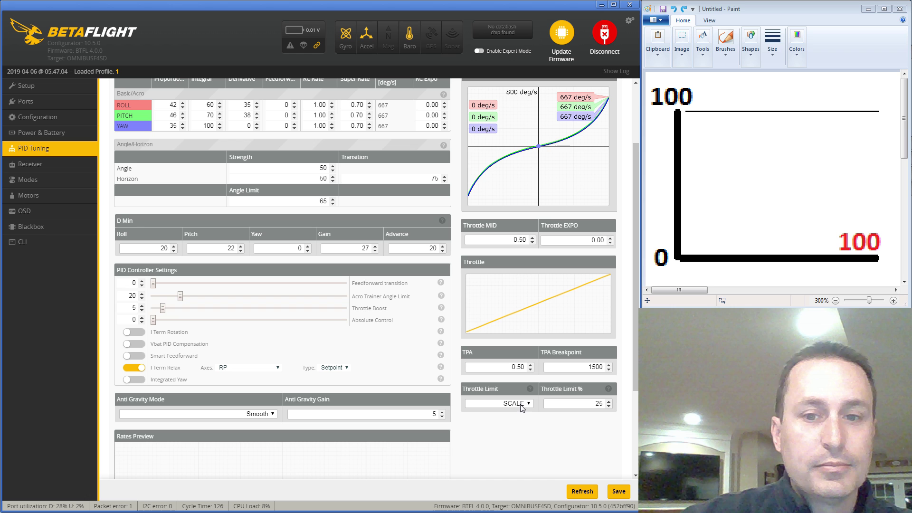
{"action": "left_click", "coordinate": [525, 403]}
{"action": "left_click", "coordinate": [516, 427]}
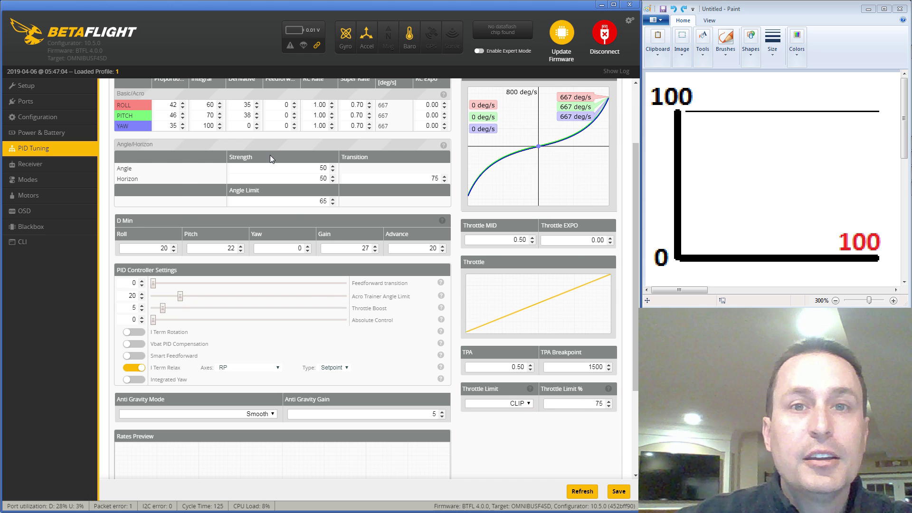
Compare the roll and pitch Derivative gains with the corresponding D Min values
{"action": "scroll", "coordinate": [270, 155], "scroll_direction": "up", "scroll_amount": 1}
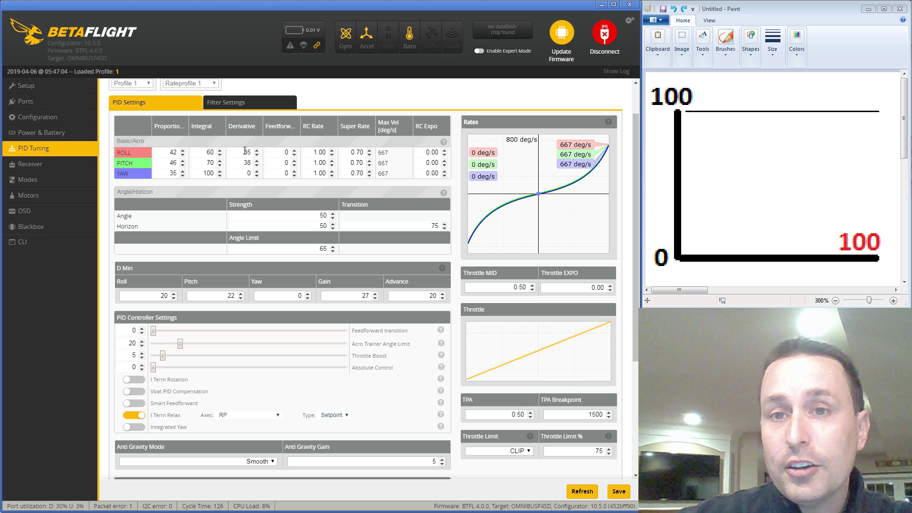
{"action": "double_click", "coordinate": [245, 151]}
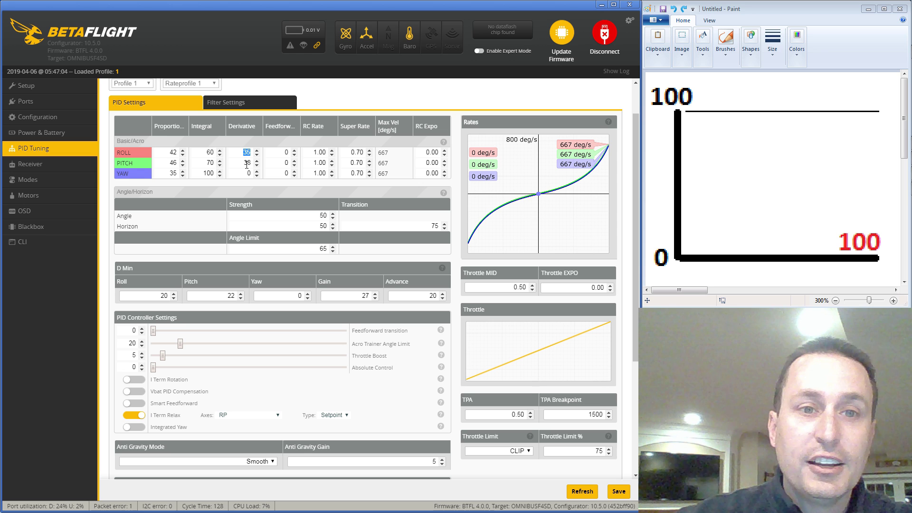
{"action": "double_click", "coordinate": [246, 162]}
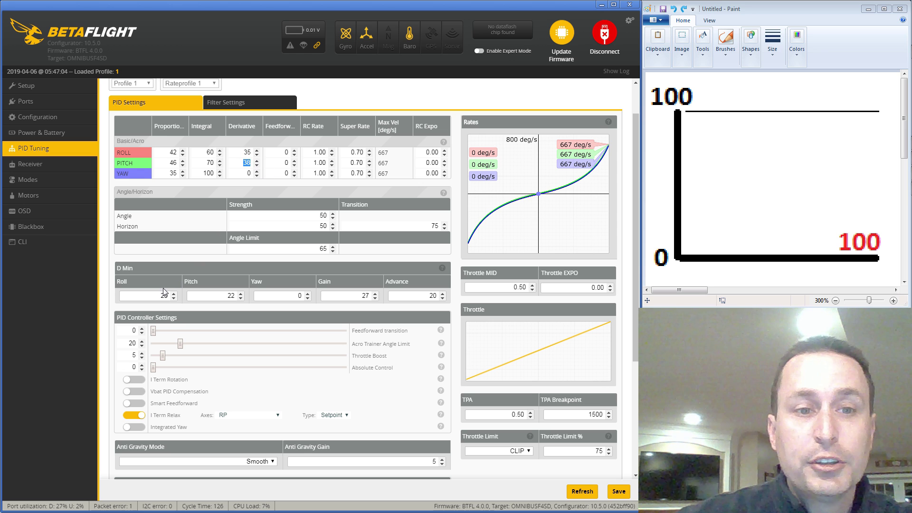
{"action": "double_click", "coordinate": [230, 296]}
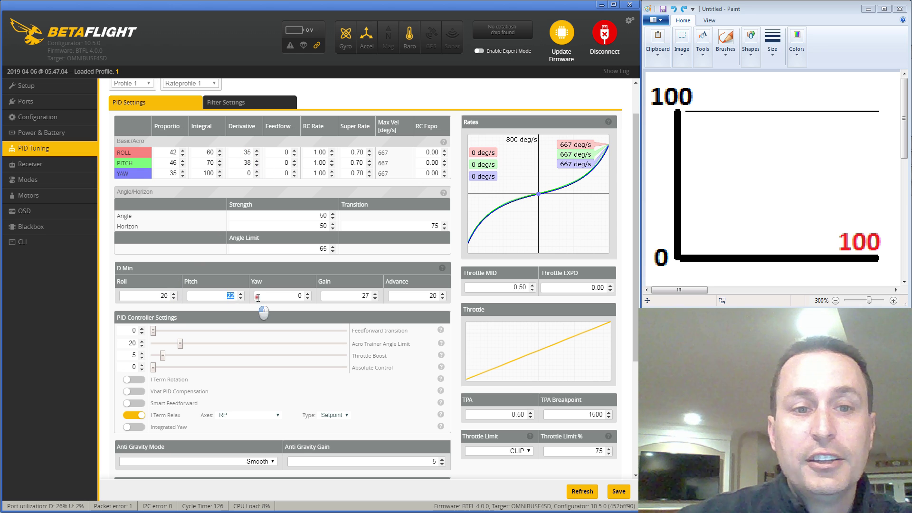
{"action": "double_click", "coordinate": [247, 162]}
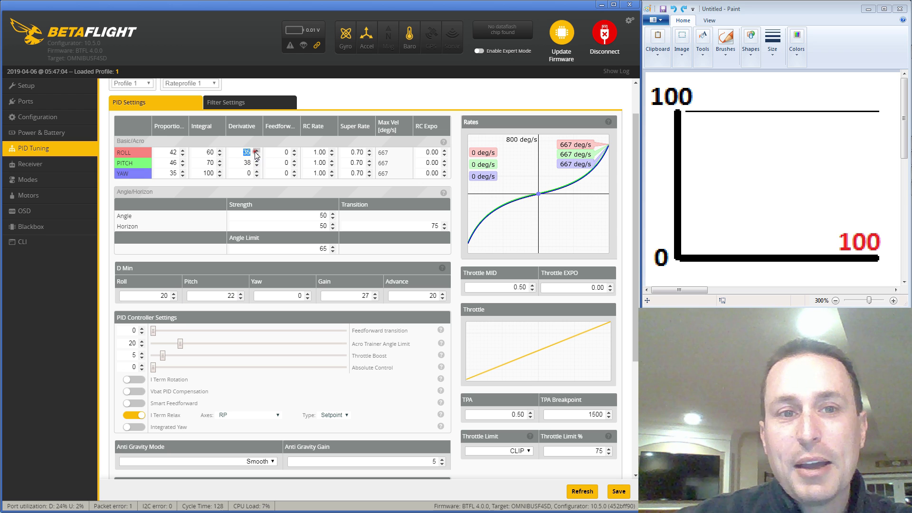
Set the D Min values for both roll and pitch to 0
{"action": "left_click", "coordinate": [164, 296]}
{"action": "left_click", "coordinate": [237, 295]}
{"action": "double_click", "coordinate": [235, 295]}
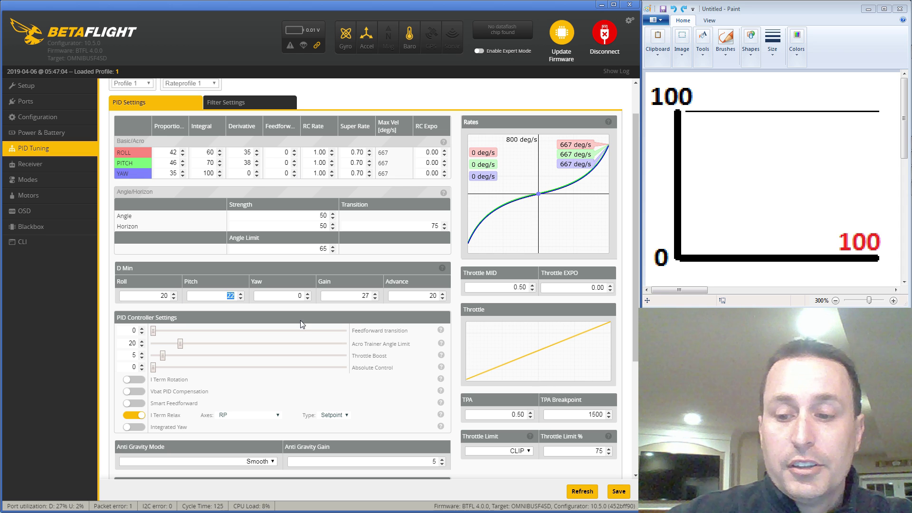
{"action": "type", "text": "0"}
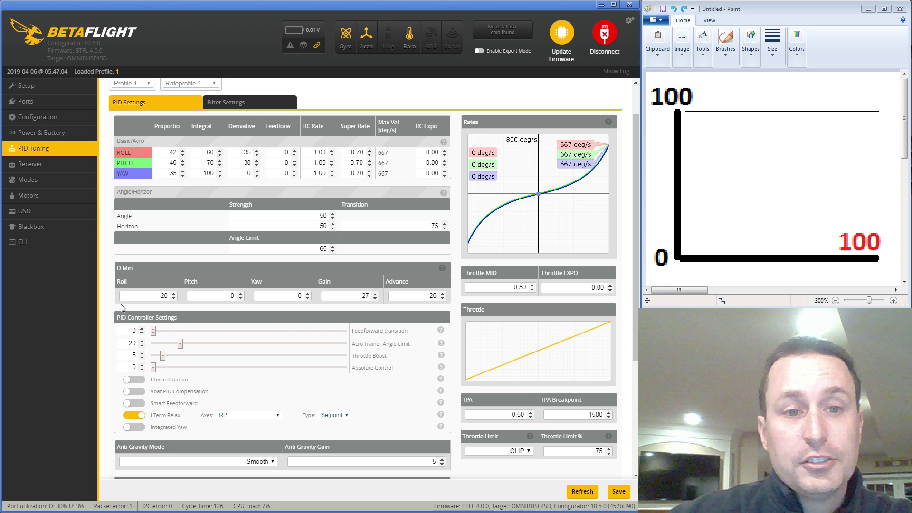
{"action": "double_click", "coordinate": [163, 295]}
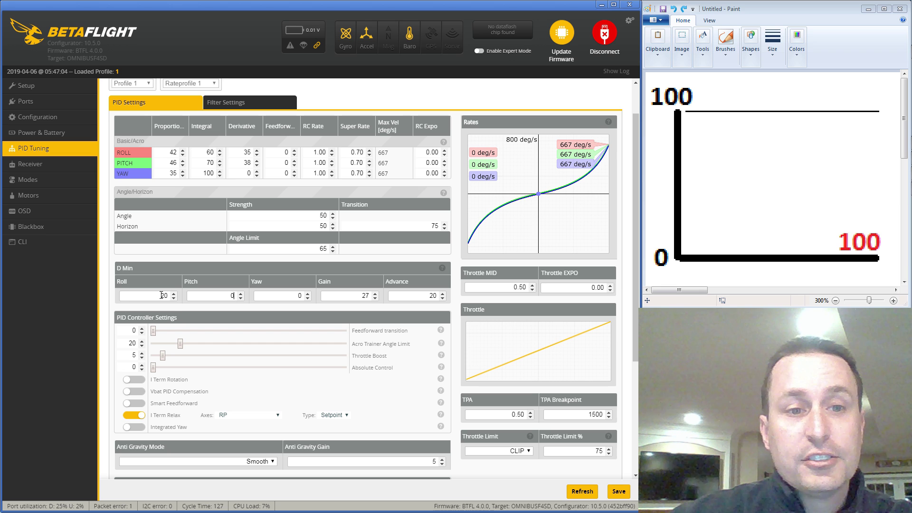
{"action": "left_click", "coordinate": [203, 297]}
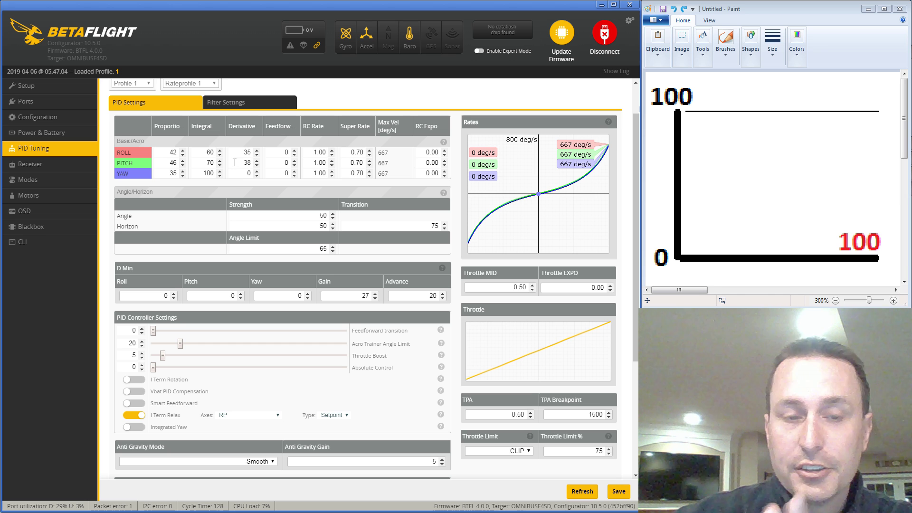
Raise the D Min Gain to 40
{"action": "left_click", "coordinate": [347, 295]}
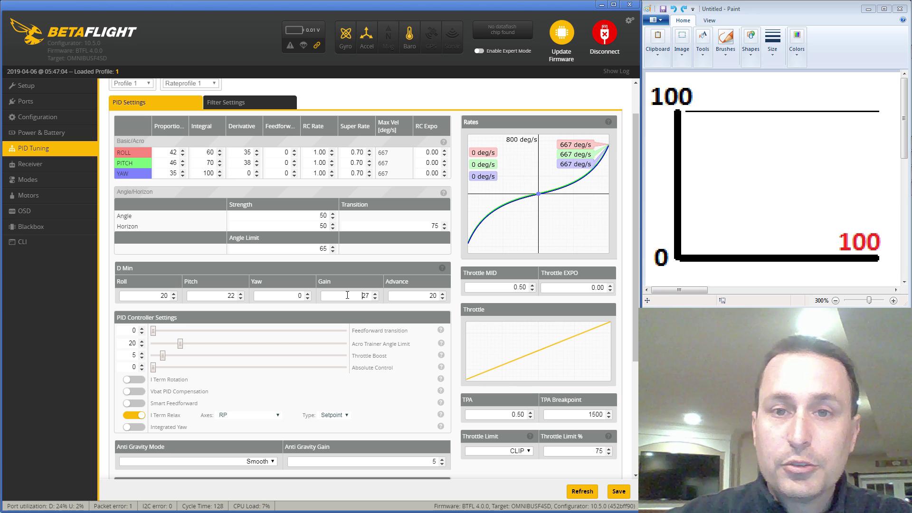
{"action": "left_click_drag", "start_coordinate": [347, 295], "coordinate": [374, 298]}
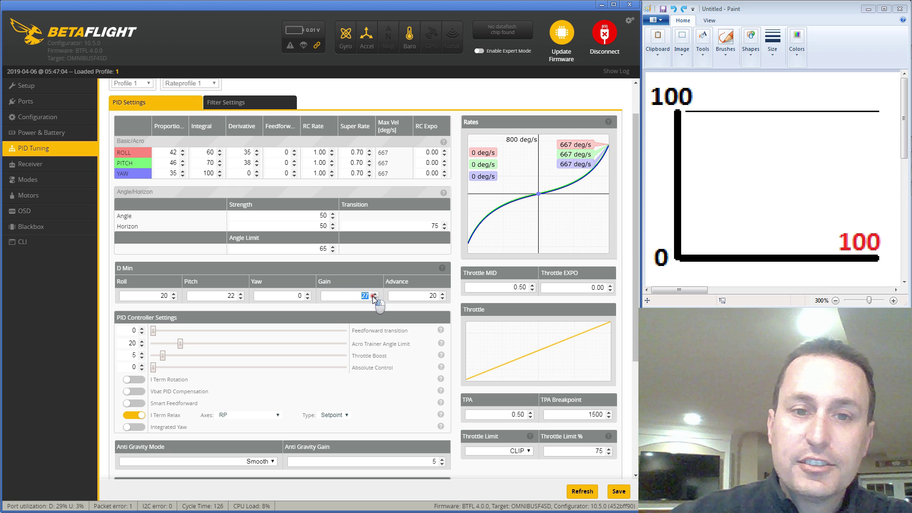
{"action": "scroll", "coordinate": [375, 299], "scroll_direction": "up", "scroll_amount": 8}
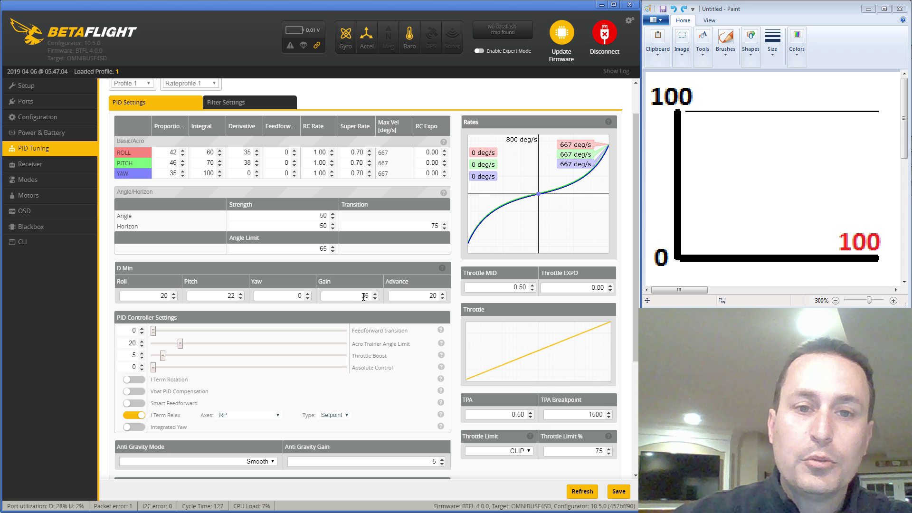
{"action": "scroll", "coordinate": [370, 297], "scroll_direction": "up", "scroll_amount": 5}
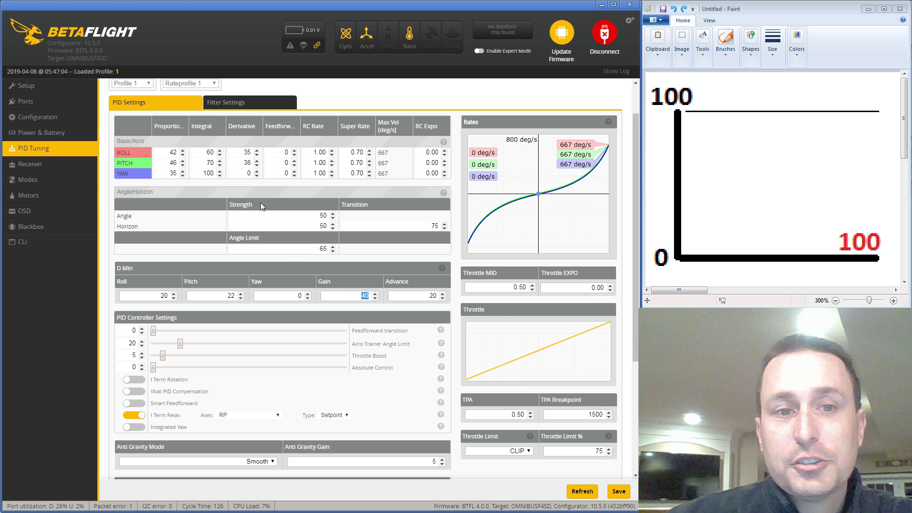
Examine the pitch Derivative gain together with the D Min Gain and Advance settings
{"action": "double_click", "coordinate": [247, 162]}
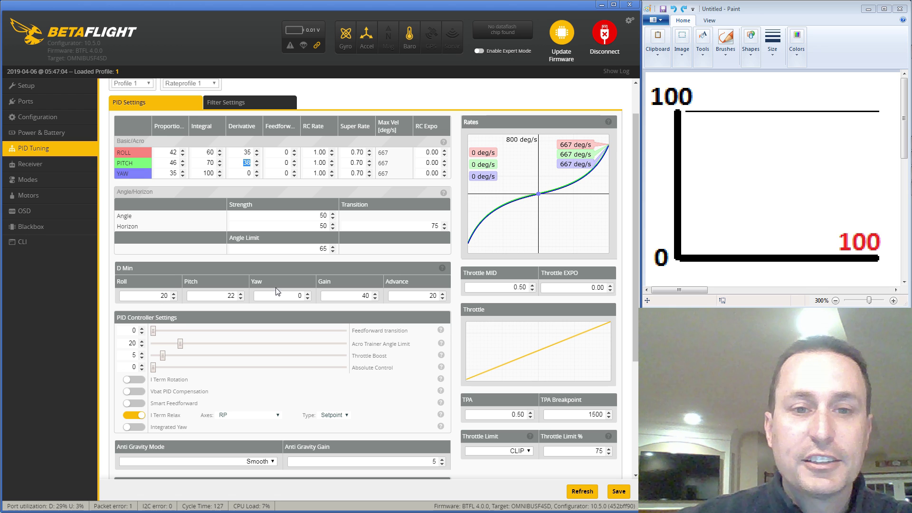
{"action": "double_click", "coordinate": [433, 296]}
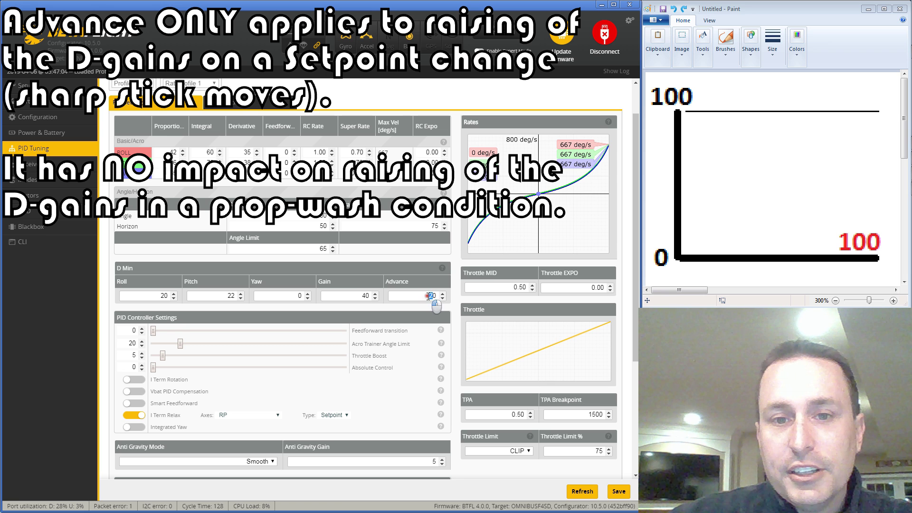
{"action": "left_click", "coordinate": [435, 294]}
{"action": "mouse_move", "coordinate": [445, 270]}
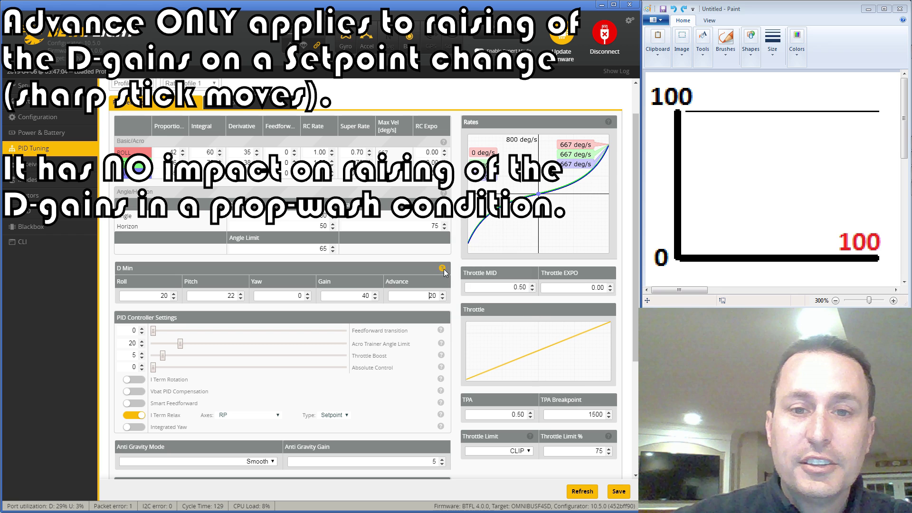
{"action": "left_click", "coordinate": [428, 296]}
{"action": "left_click_drag", "start_coordinate": [428, 296], "coordinate": [454, 299]}
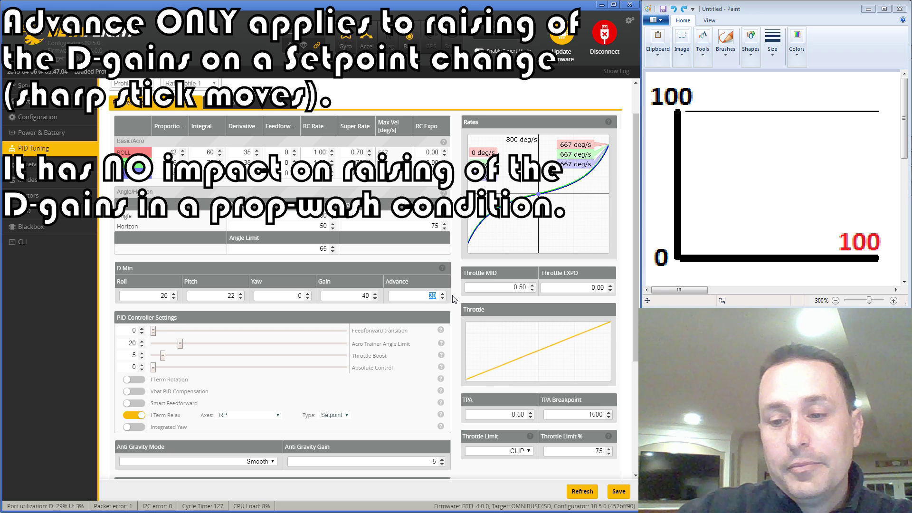
{"action": "double_click", "coordinate": [372, 295]}
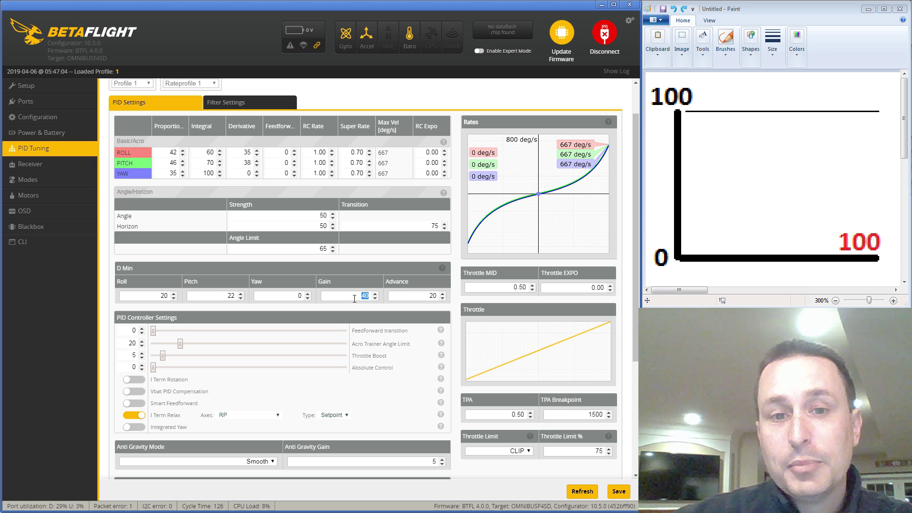
{"action": "double_click", "coordinate": [431, 295]}
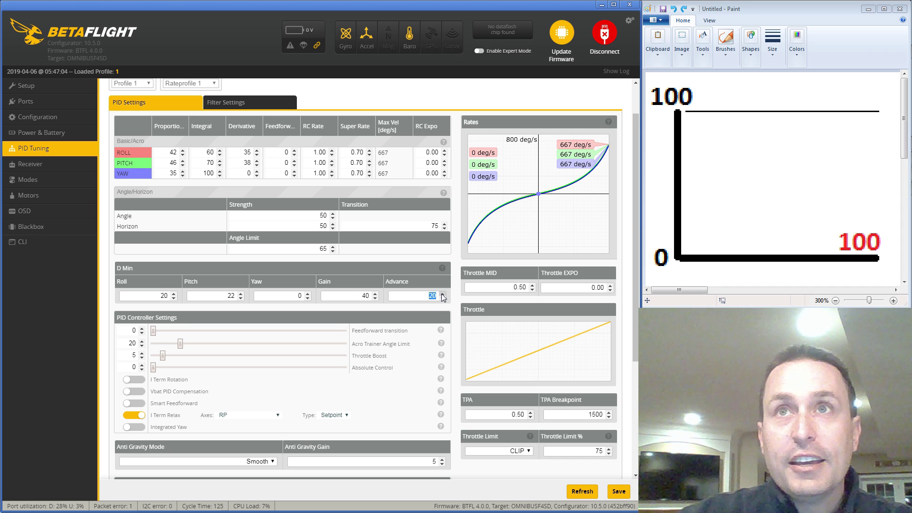